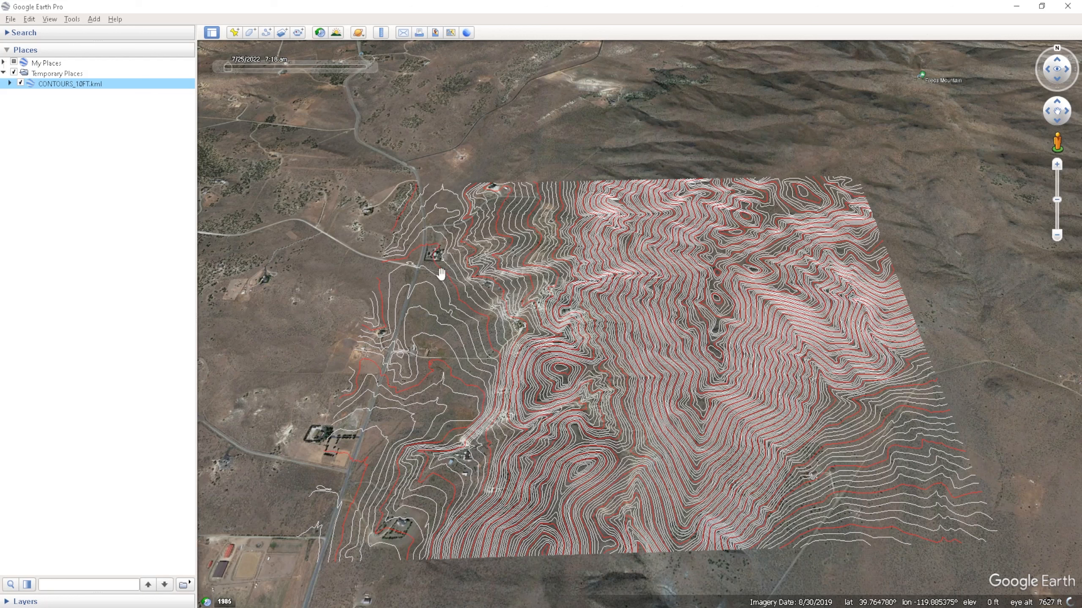
# - Expand CONTOURS_10FT.kml down to its individual contours and select three of the red ones
pyautogui.click(9, 84)
pyautogui.click(17, 94)
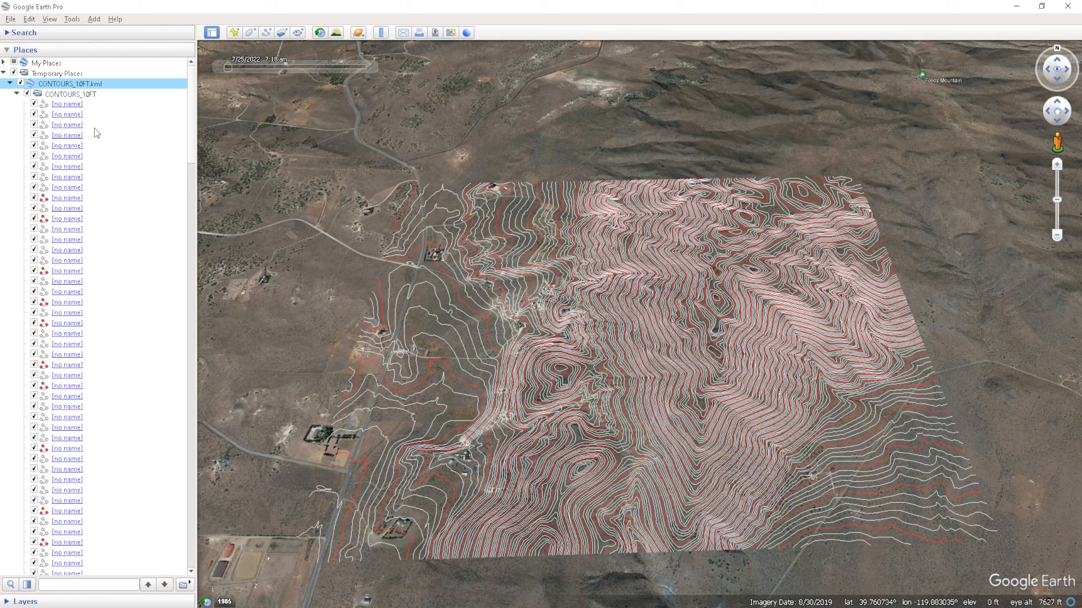
pyautogui.click(44, 219)
pyautogui.keyDown('ctrl'); pyautogui.click(44, 198); pyautogui.keyUp('ctrl')
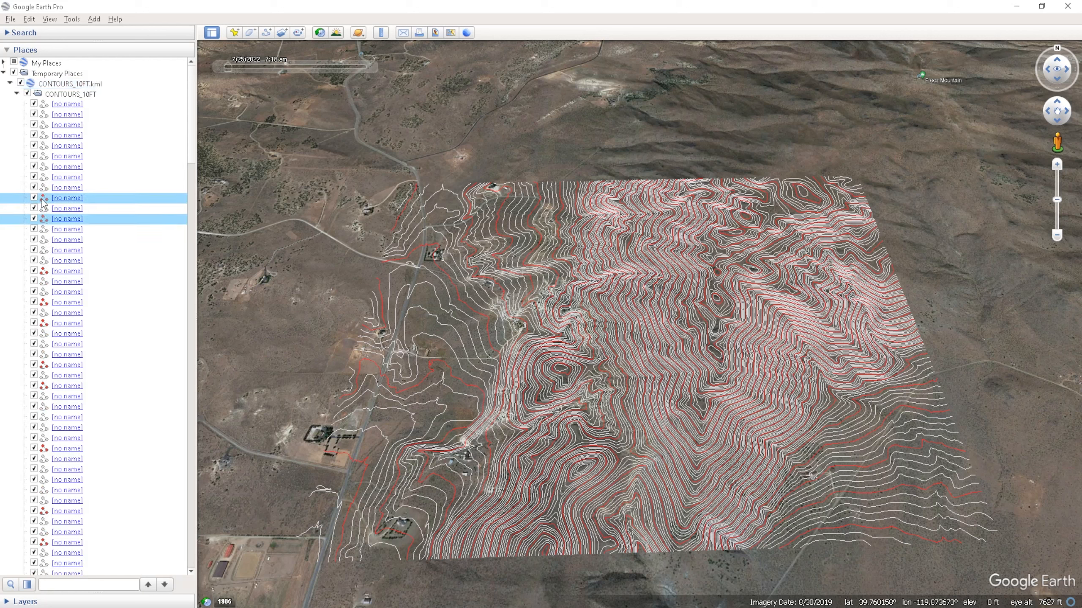
pyautogui.keyDown('ctrl'); pyautogui.click(45, 262); pyautogui.keyUp('ctrl')
pyautogui.keyDown('ctrl'); pyautogui.click(44, 263); pyautogui.keyUp('ctrl')
pyautogui.keyDown('ctrl'); pyautogui.click(44, 271); pyautogui.keyUp('ctrl')
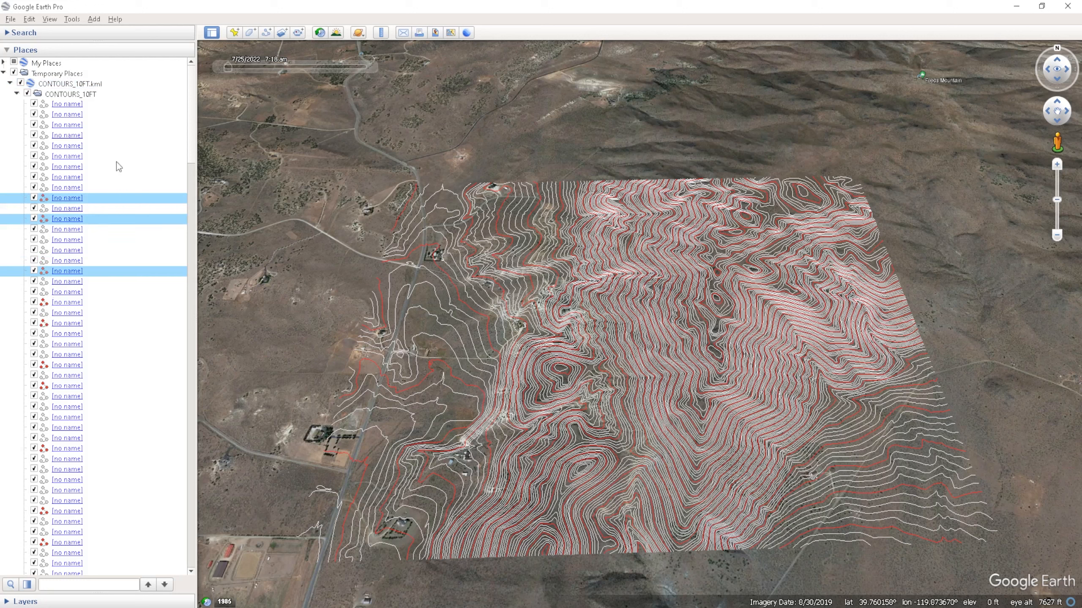
# - Inspect the elevation and index attributes of a white contour and the red contour listed just below it
pyautogui.click(76, 94)
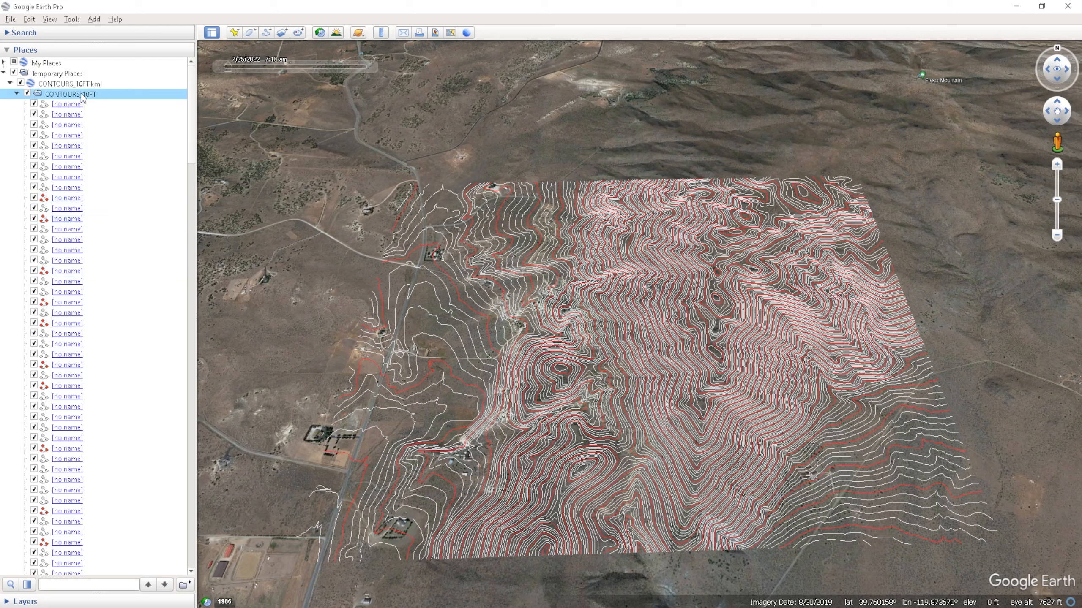
pyautogui.click(68, 190)
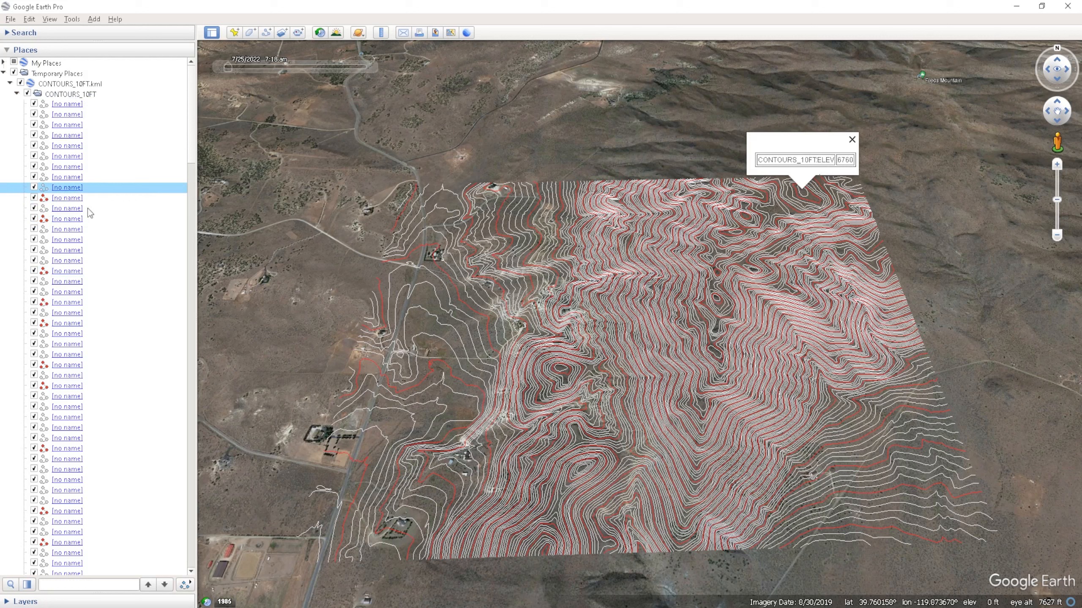
pyautogui.click(70, 199)
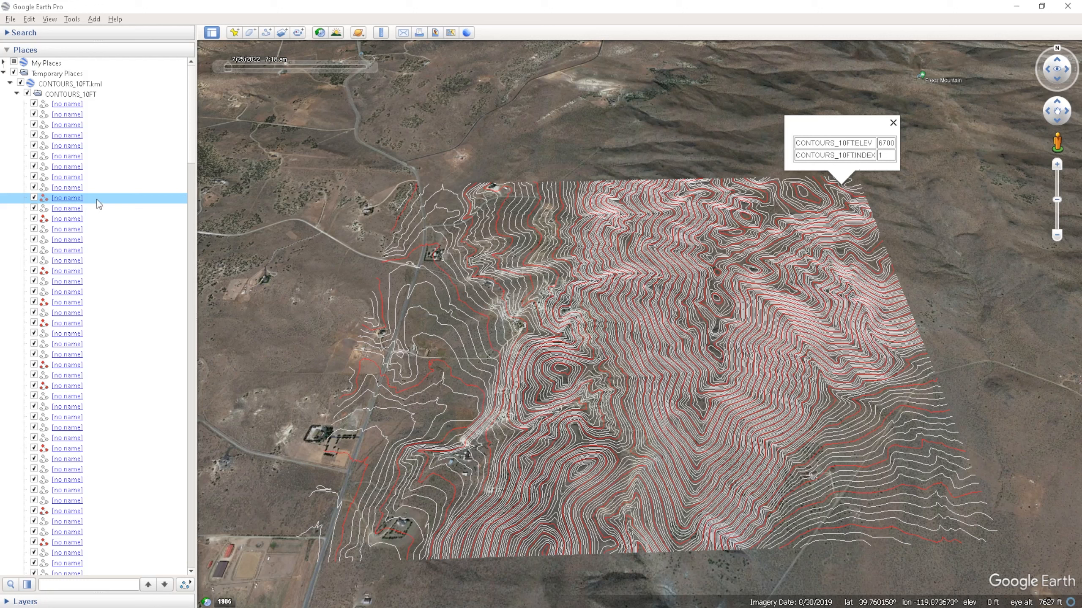
# - Start a style template for the CONTOURS_10FT folder and set its colors from the INDEX field with 2 buckets
pyautogui.click(75, 96)
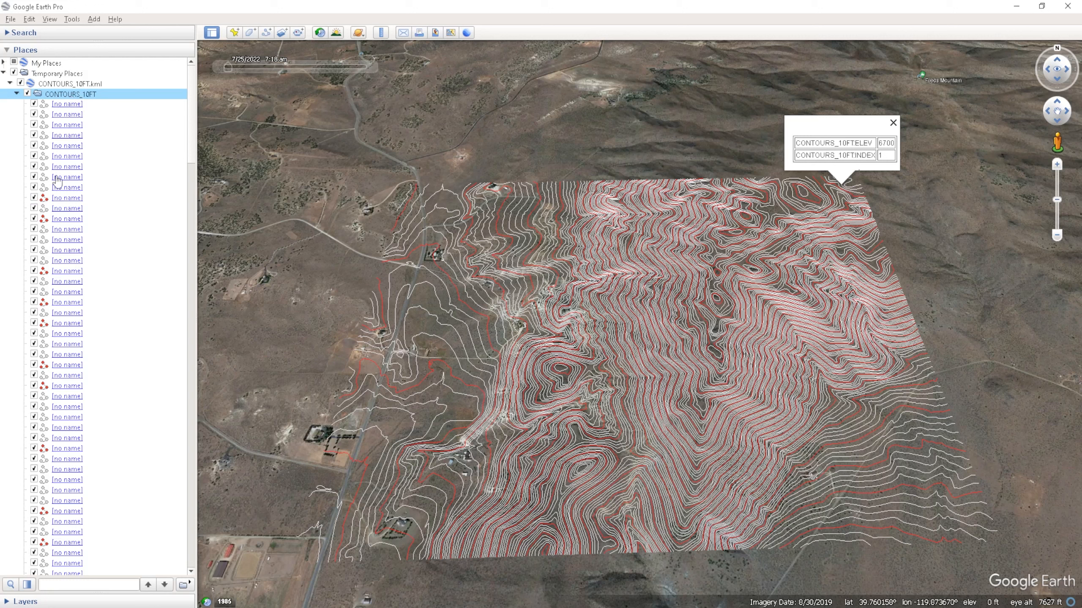
pyautogui.click(29, 19)
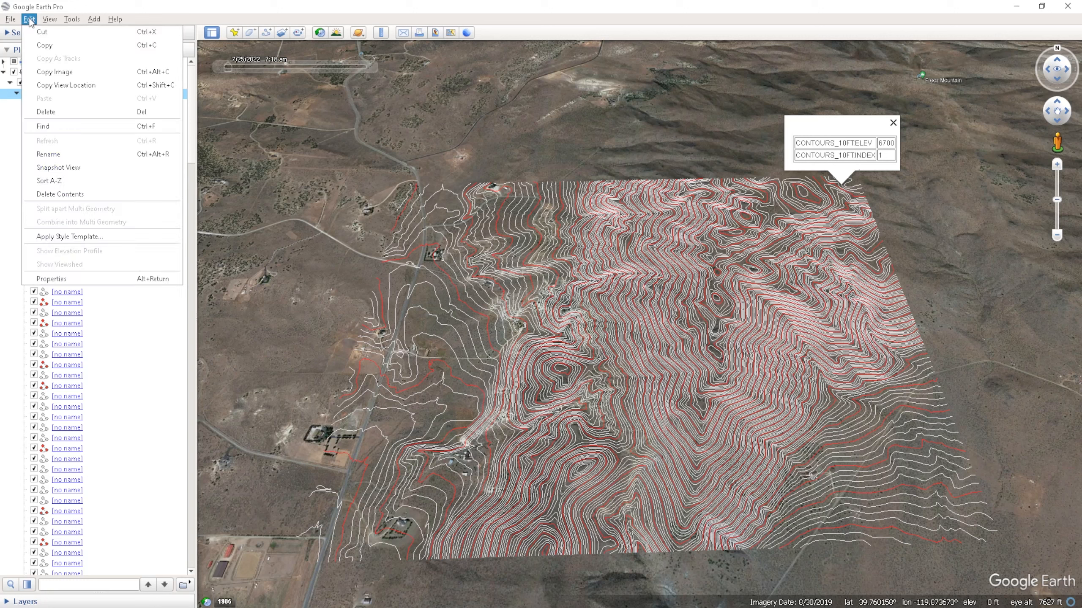
pyautogui.click(79, 239)
pyautogui.moveTo(438, 191); pyautogui.dragTo(400, 71)
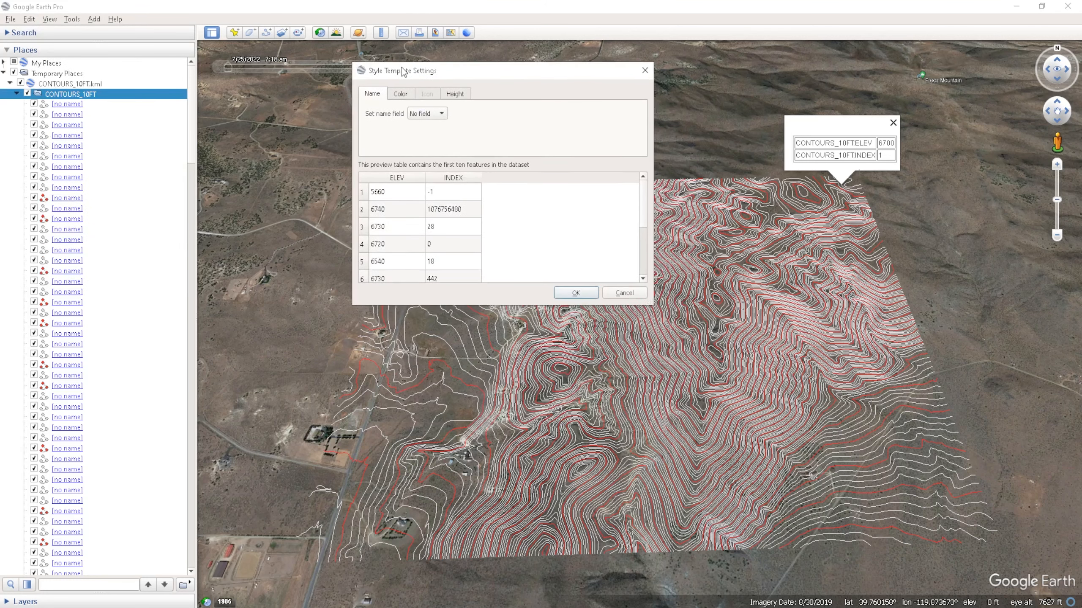
pyautogui.moveTo(651, 305); pyautogui.dragTo(710, 412)
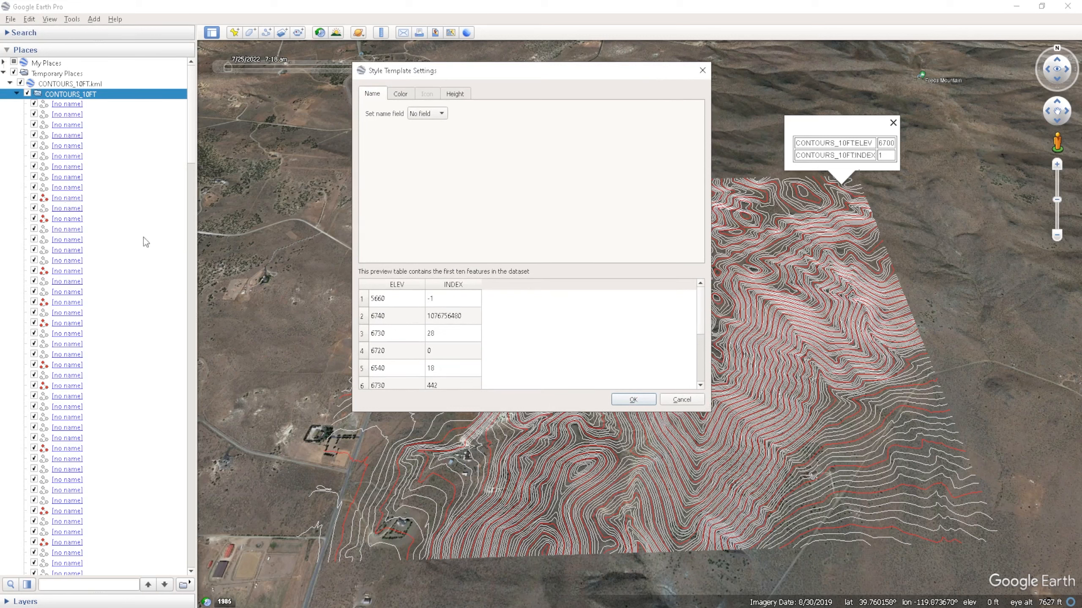
pyautogui.click(404, 96)
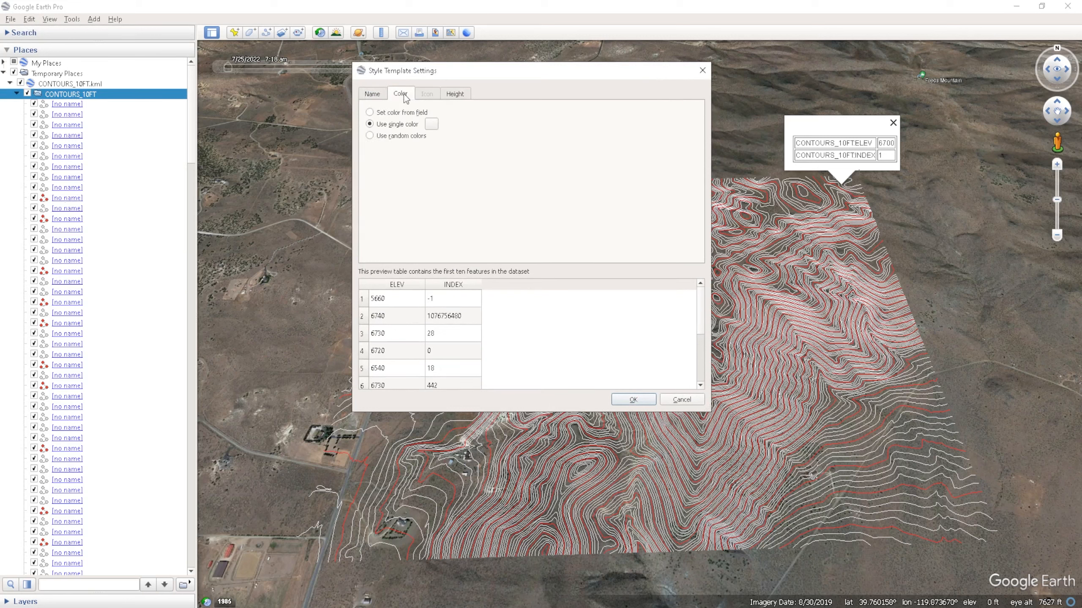
pyautogui.click(376, 113)
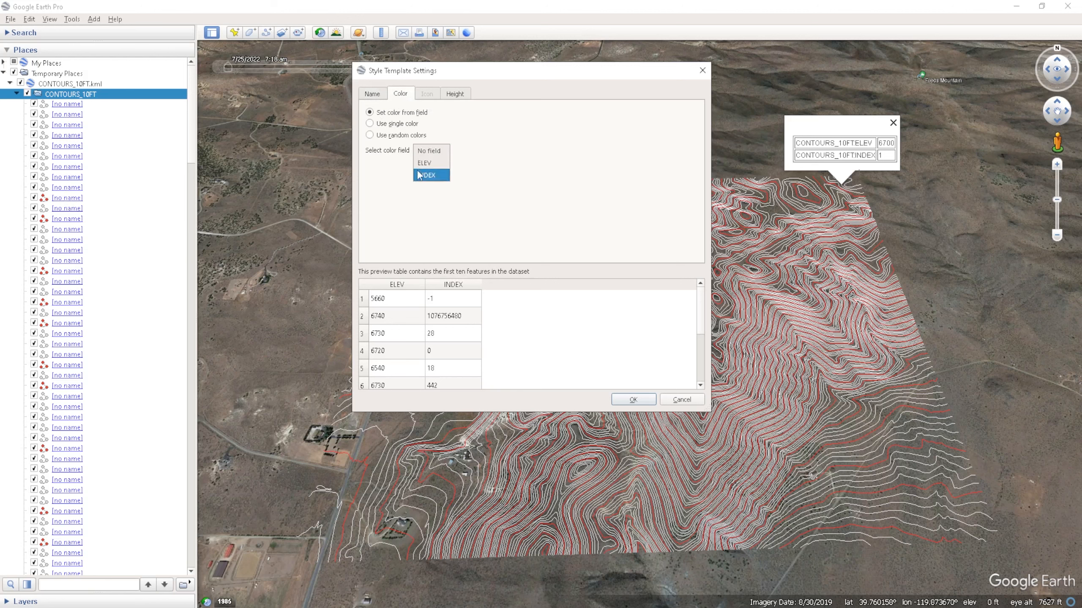
pyautogui.click(428, 175)
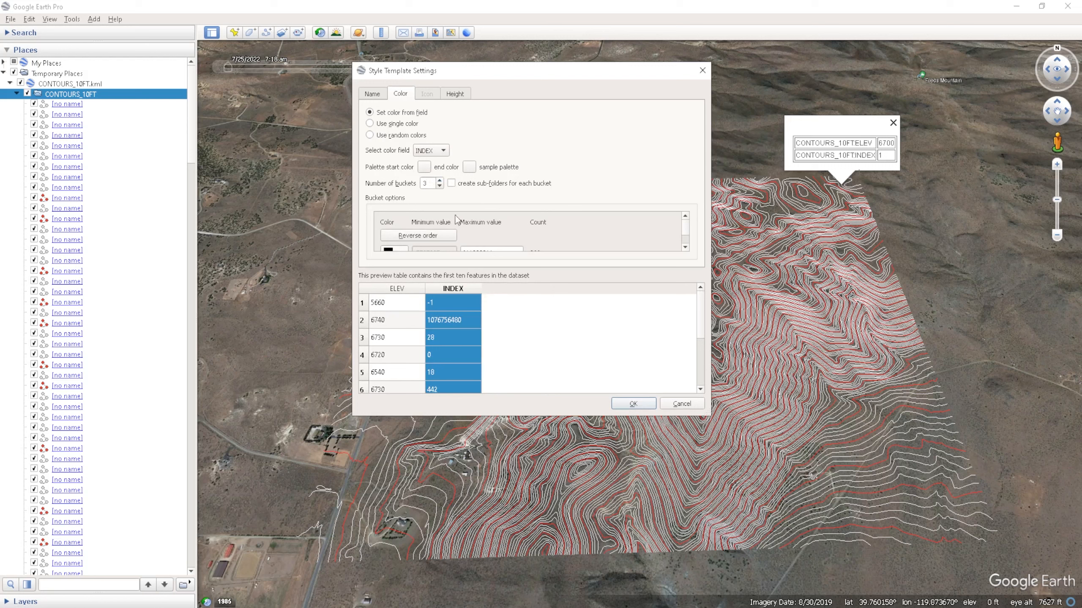
pyautogui.scroll(-1, 444, 237)
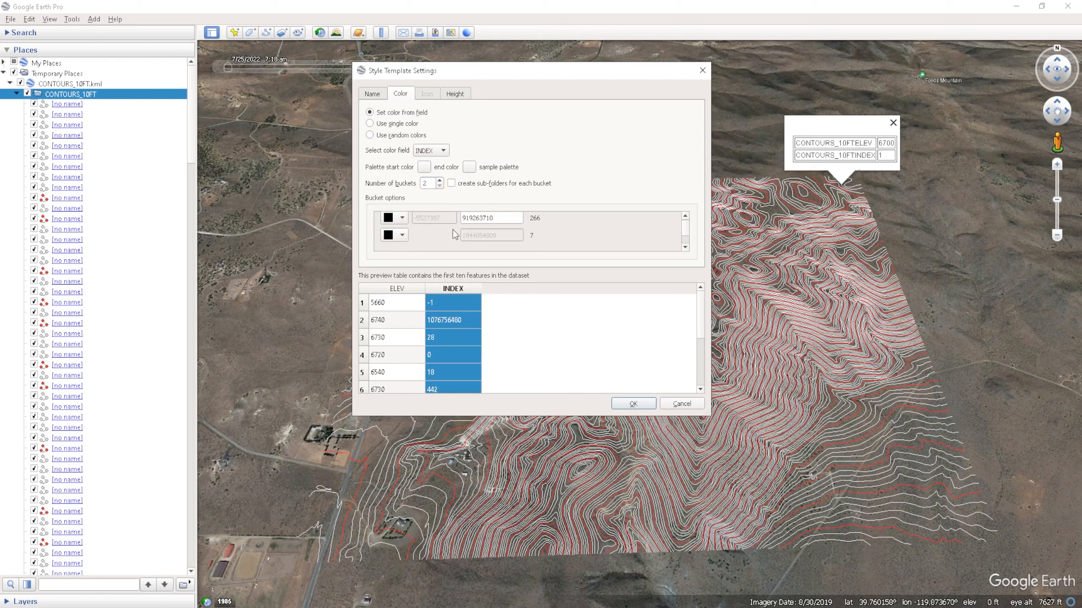
pyautogui.scroll(1, 456, 227)
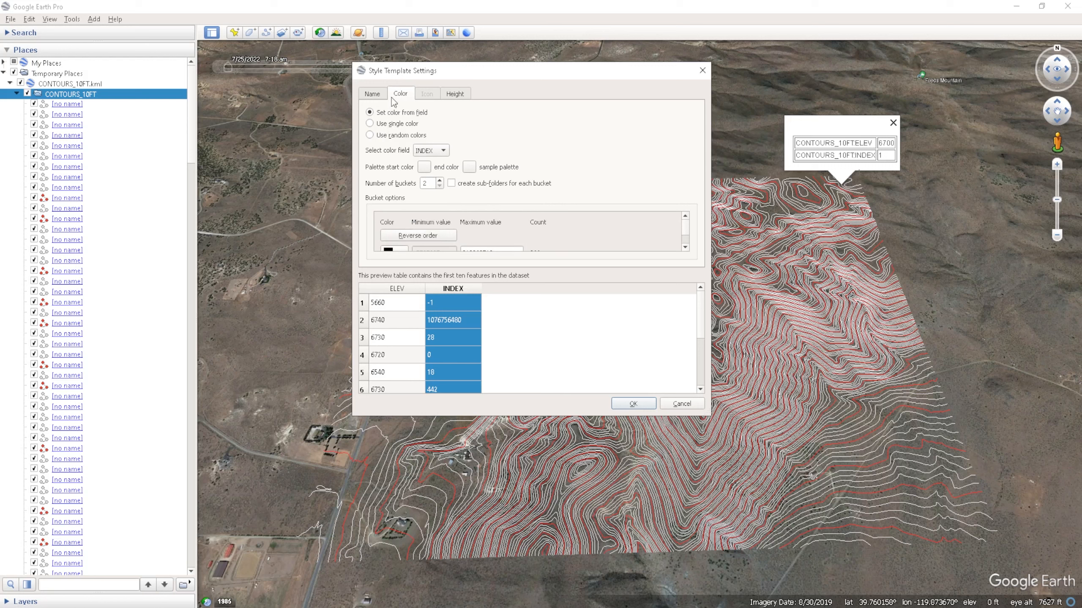
# - Name the features from the INDEX field and save the style template as CONTOURS_10FT.kst, replacing the existing file
pyautogui.click(380, 95)
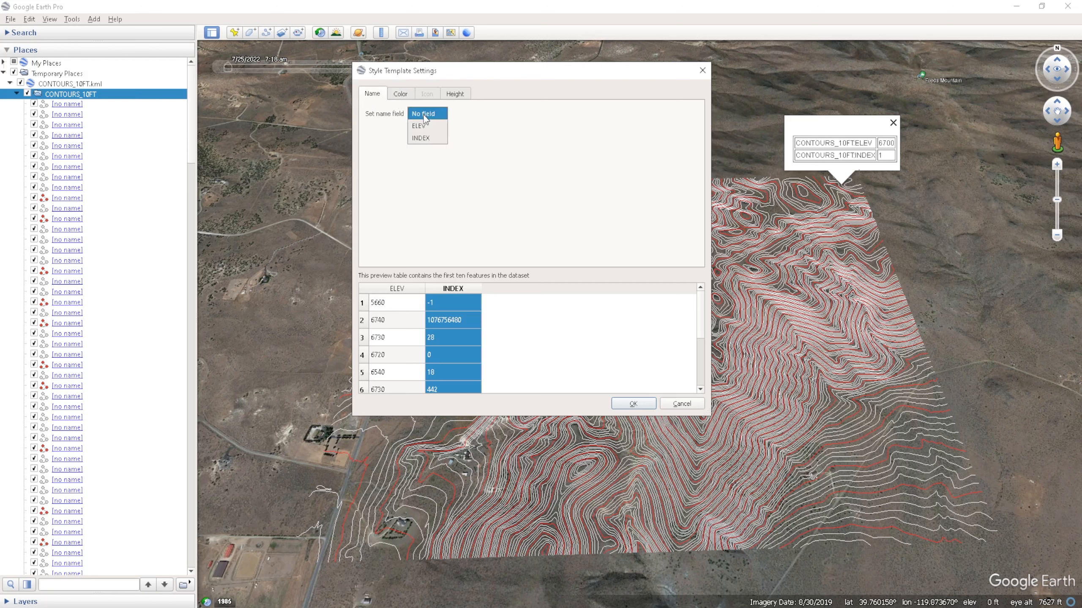
pyautogui.click(426, 137)
pyautogui.click(634, 404)
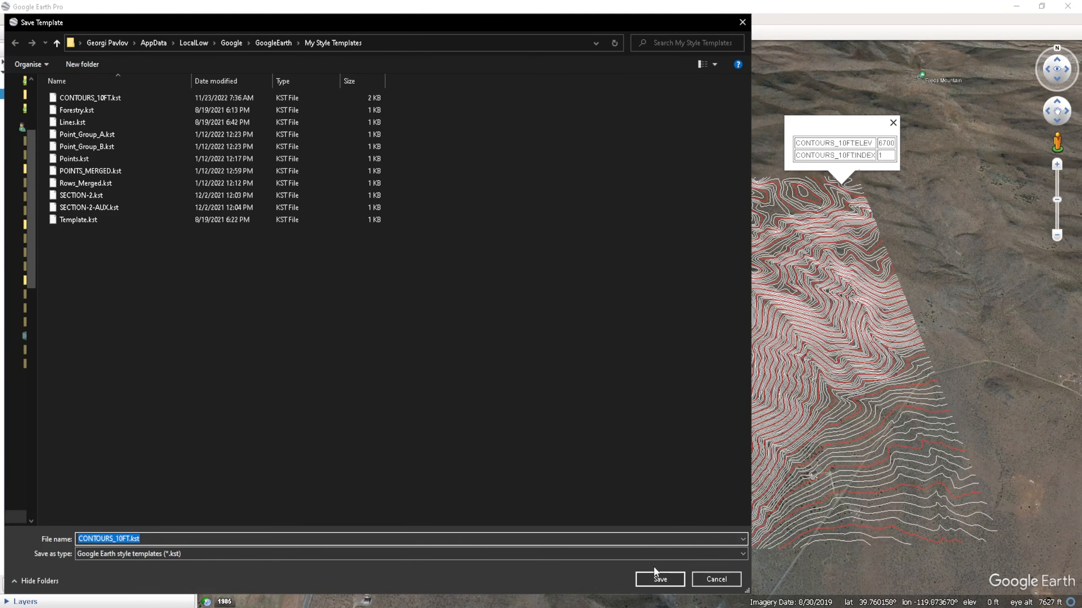
pyautogui.click(658, 578)
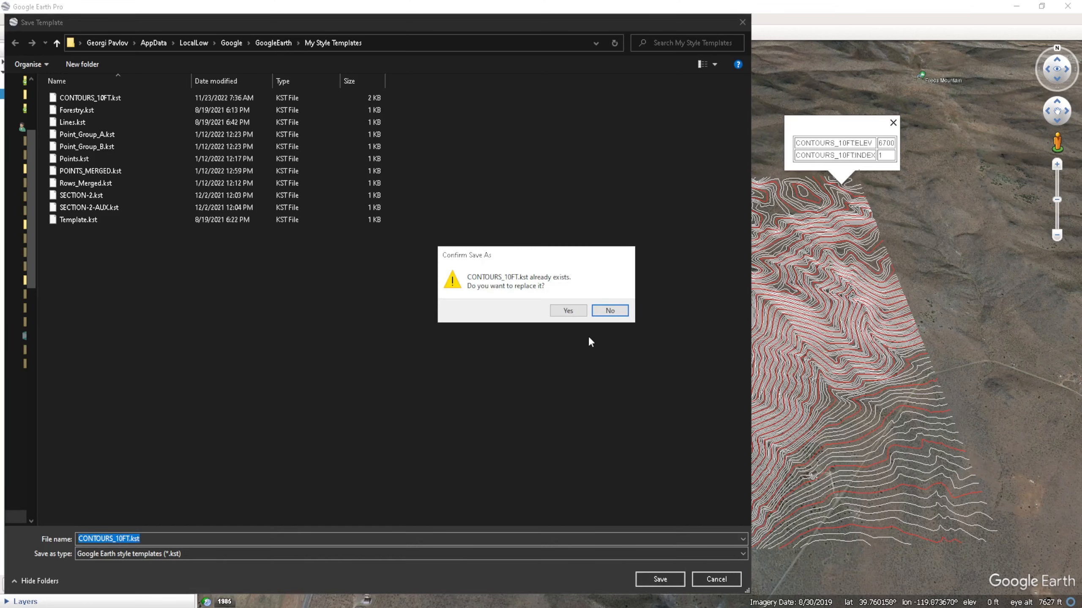
pyautogui.click(568, 310)
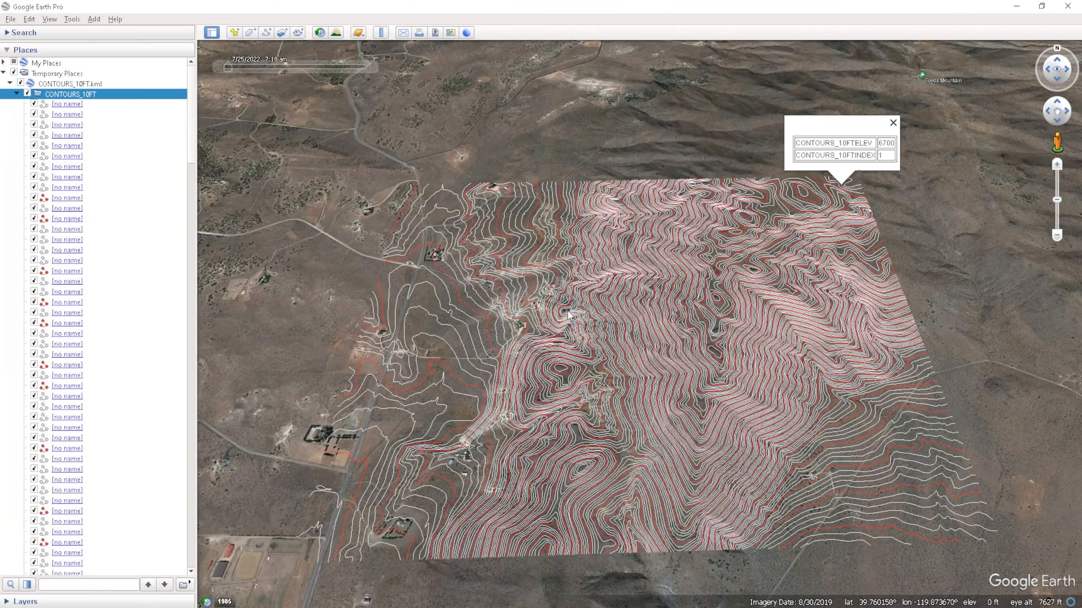
# - Sort the contents of the CONTOURS_10FT folder A-Z and go to where the contours named 1 begin
pyautogui.click(67, 199)
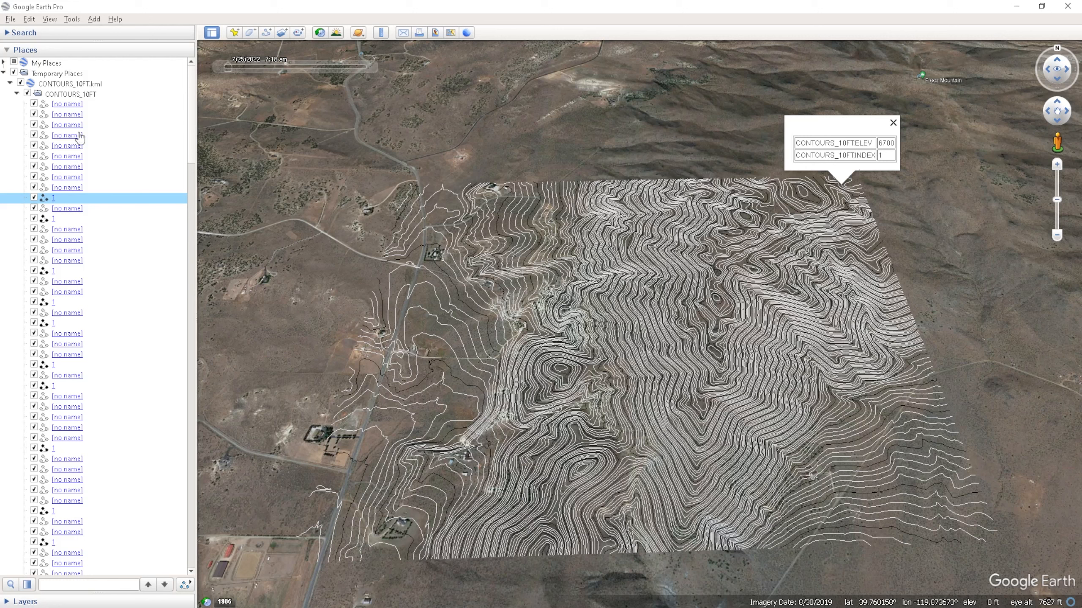
pyautogui.rightClick(69, 98)
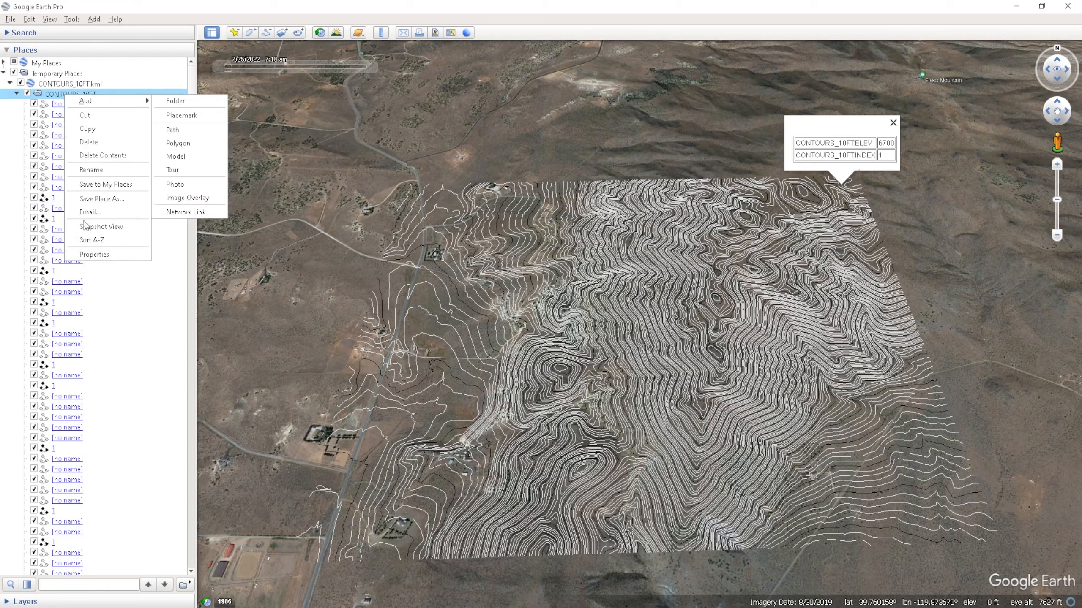
pyautogui.click(94, 240)
pyautogui.moveTo(188, 91); pyautogui.dragTo(179, 469)
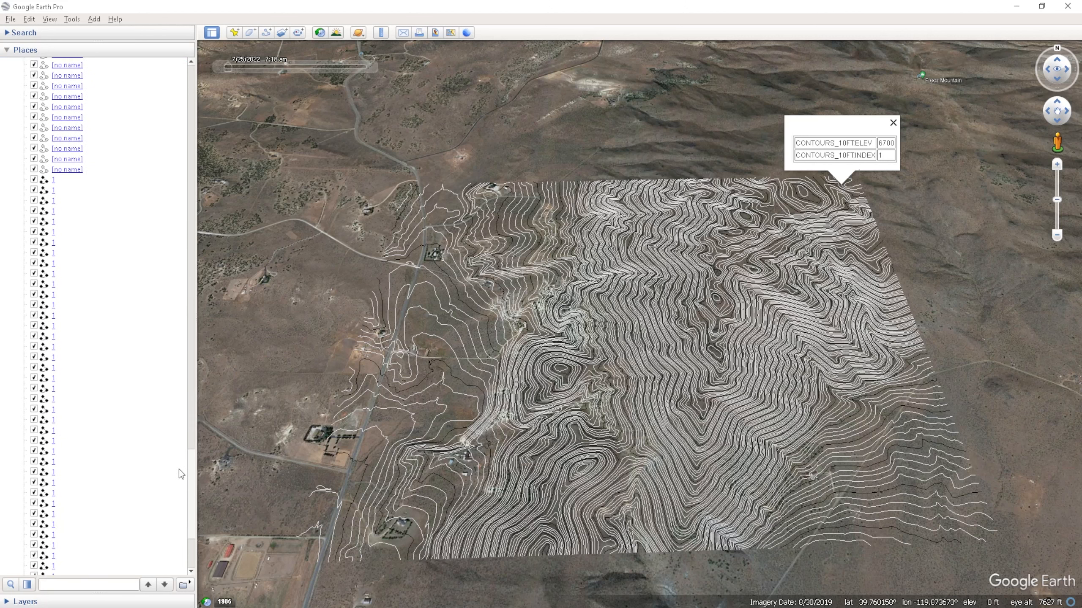
# - Add a new folder named INDEX inside the CONTOURS_10FT folder
pyautogui.rightClick(93, 175)
pyautogui.moveTo(113, 180)
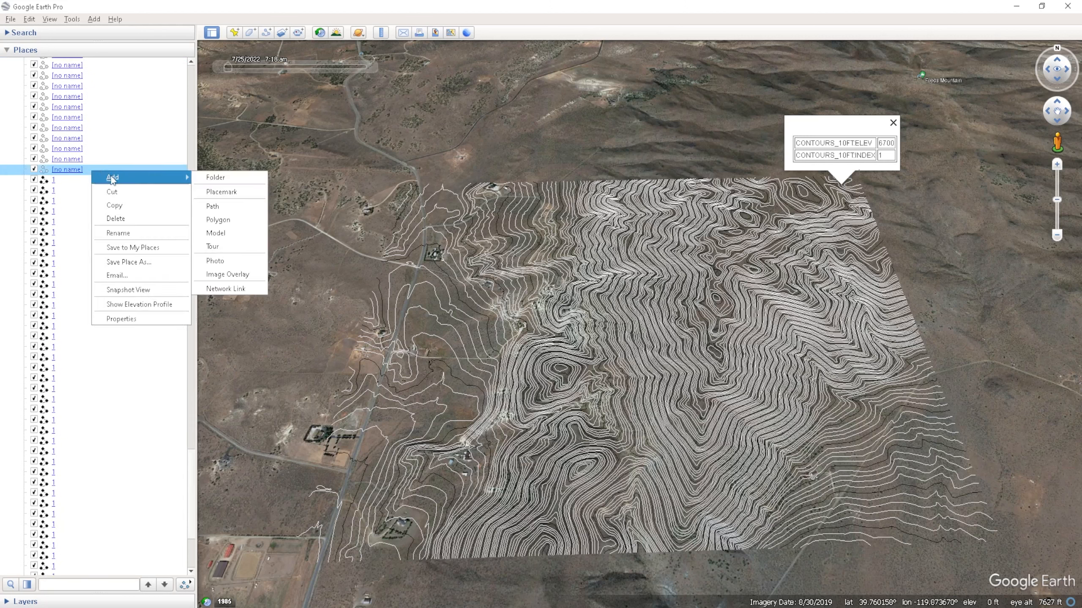
pyautogui.click(232, 182)
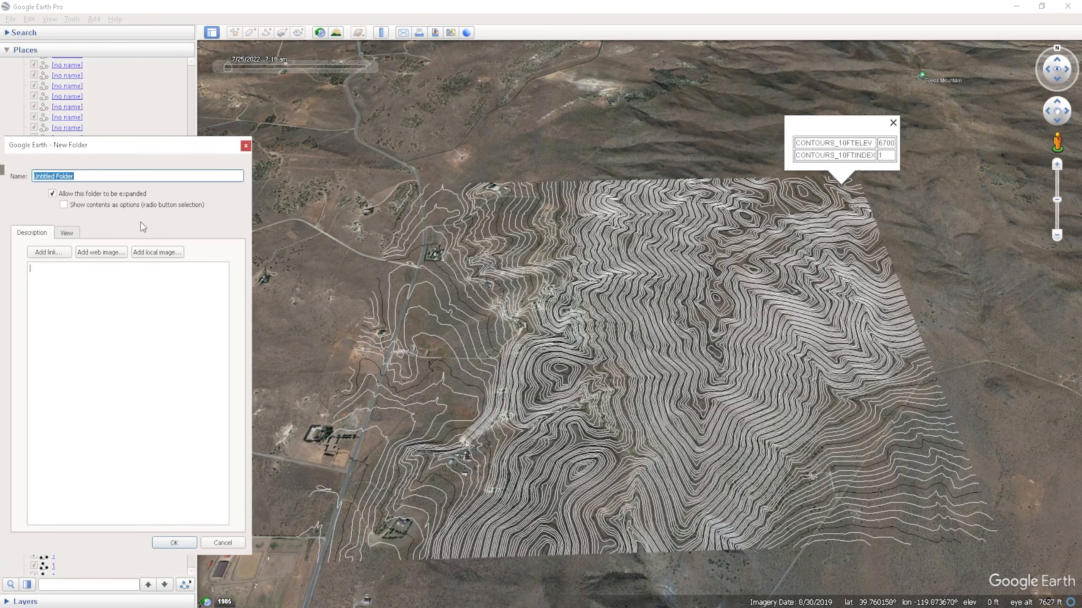
pyautogui.write('INDEX')
pyautogui.press('Return')
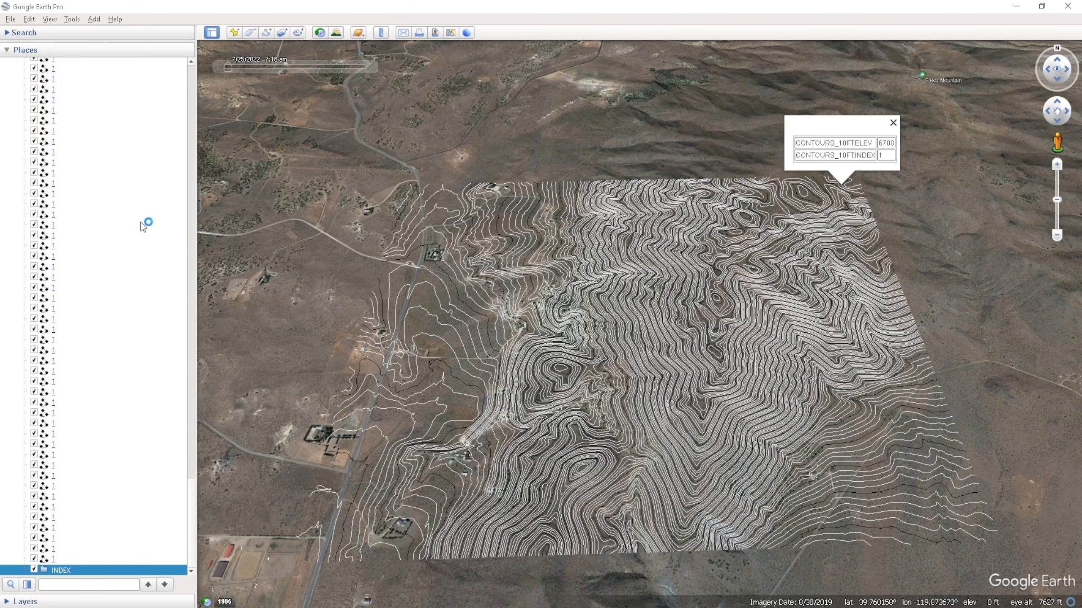
# - Add a folder named CONTOURS and move it out of INDEX so it sits directly above that folder
pyautogui.rightClick(87, 568)
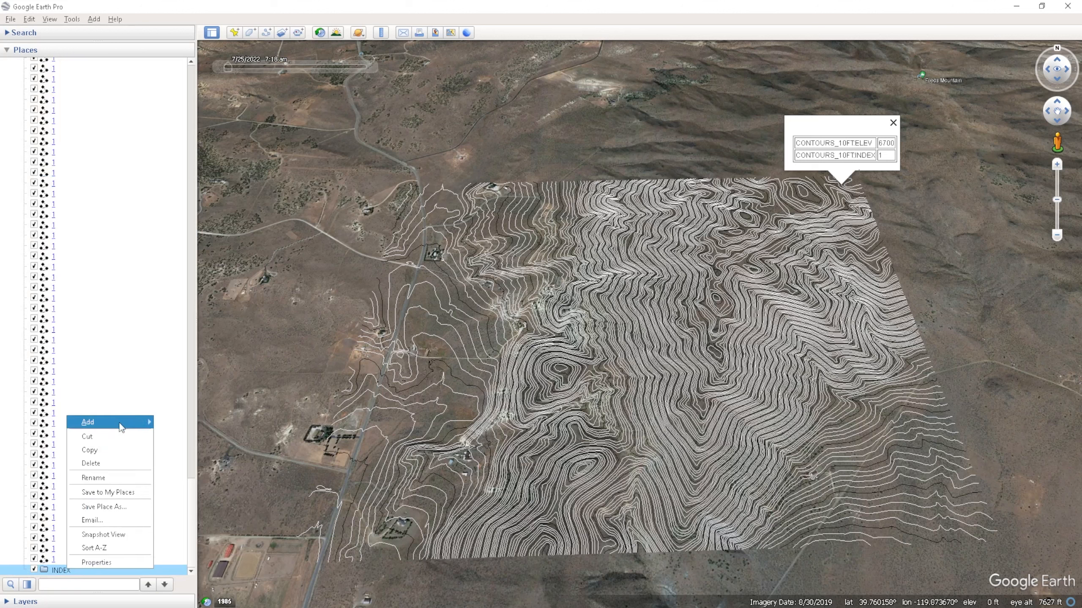
pyautogui.moveTo(115, 421)
pyautogui.click(182, 424)
pyautogui.write('CONTO')
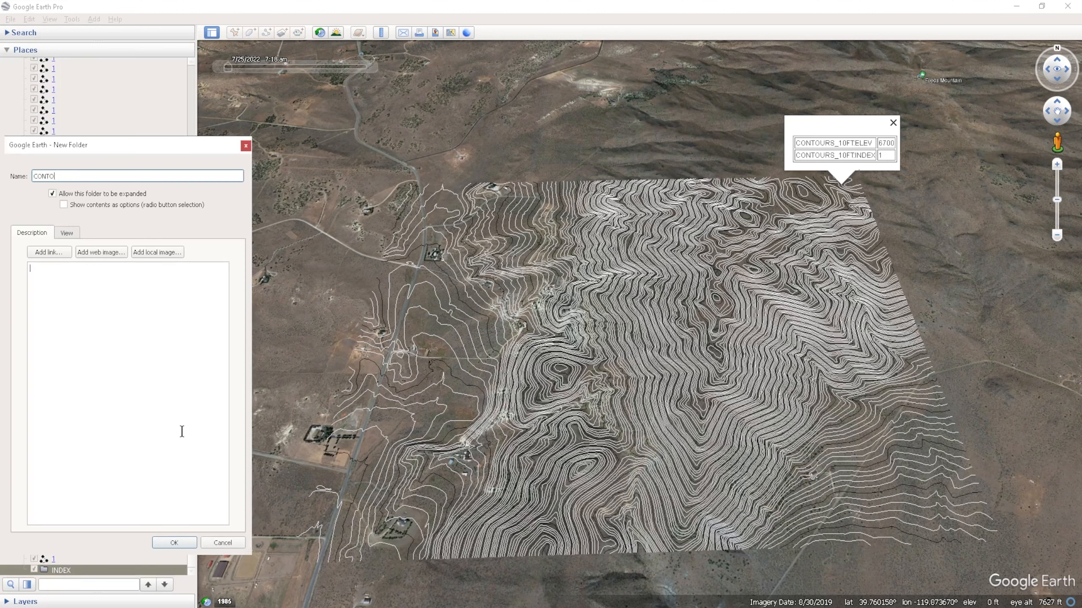
pyautogui.write('URS')
pyautogui.press('Return')
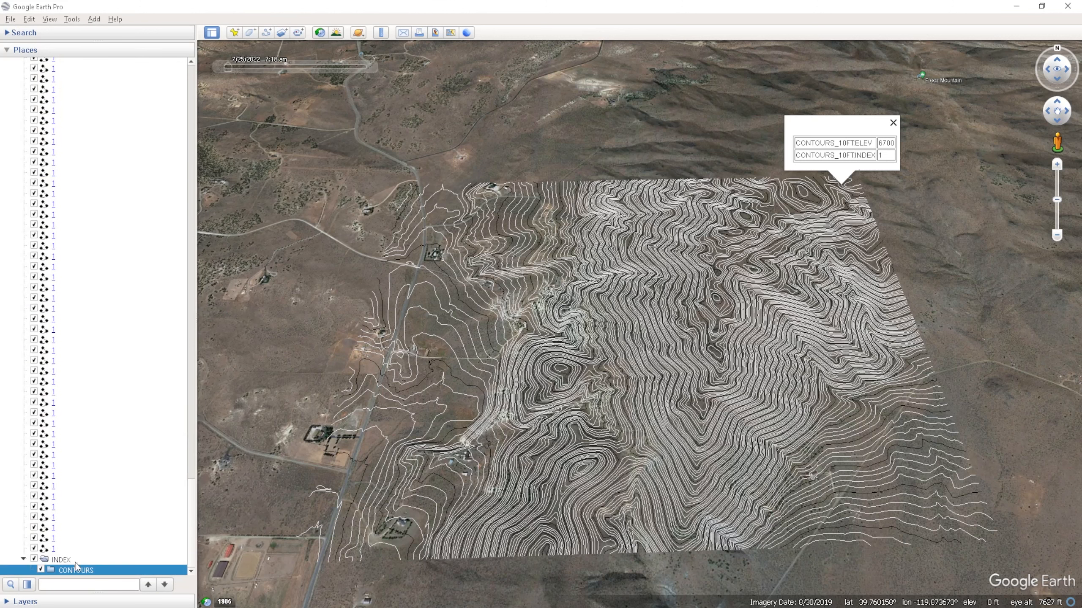
pyautogui.moveTo(75, 566); pyautogui.dragTo(76, 553)
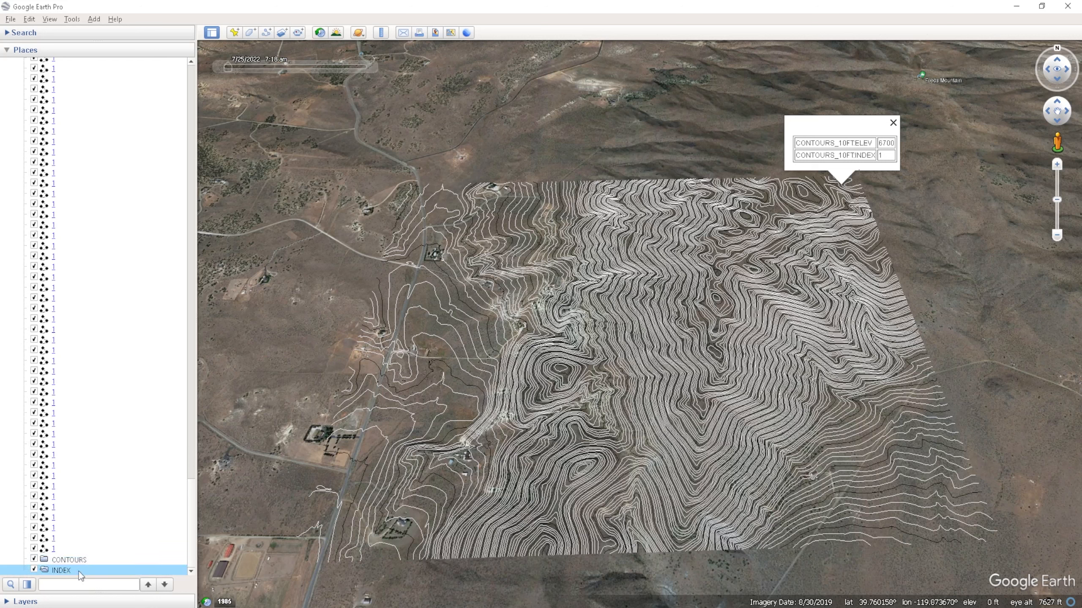
# - Select all the contours named 1 and move them into the INDEX folder
pyautogui.click(73, 550)
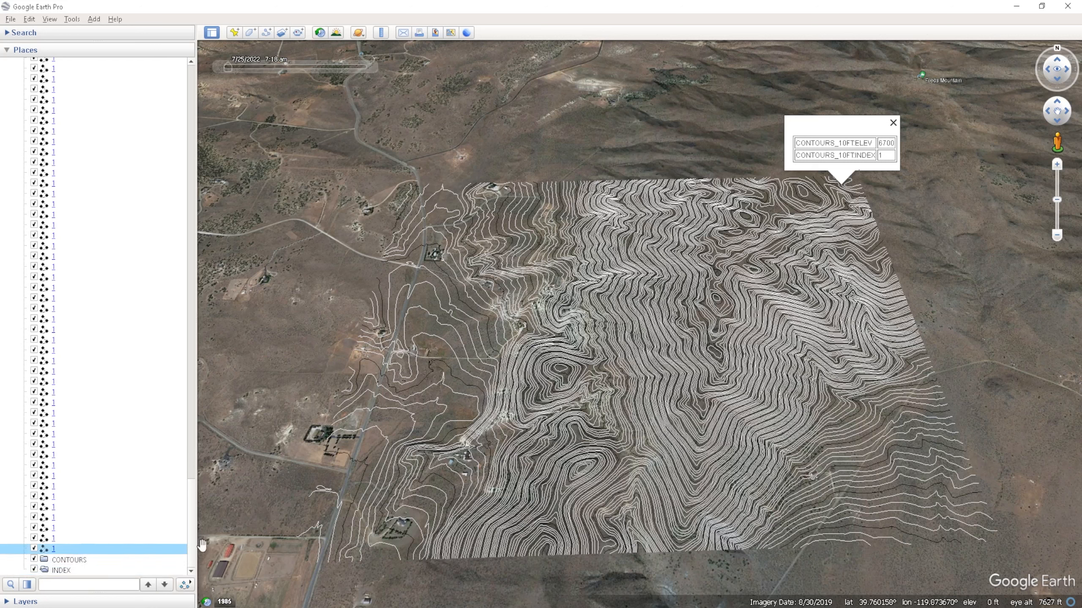
pyautogui.scroll(8, 128, 465)
pyautogui.scroll(-4, 128, 465)
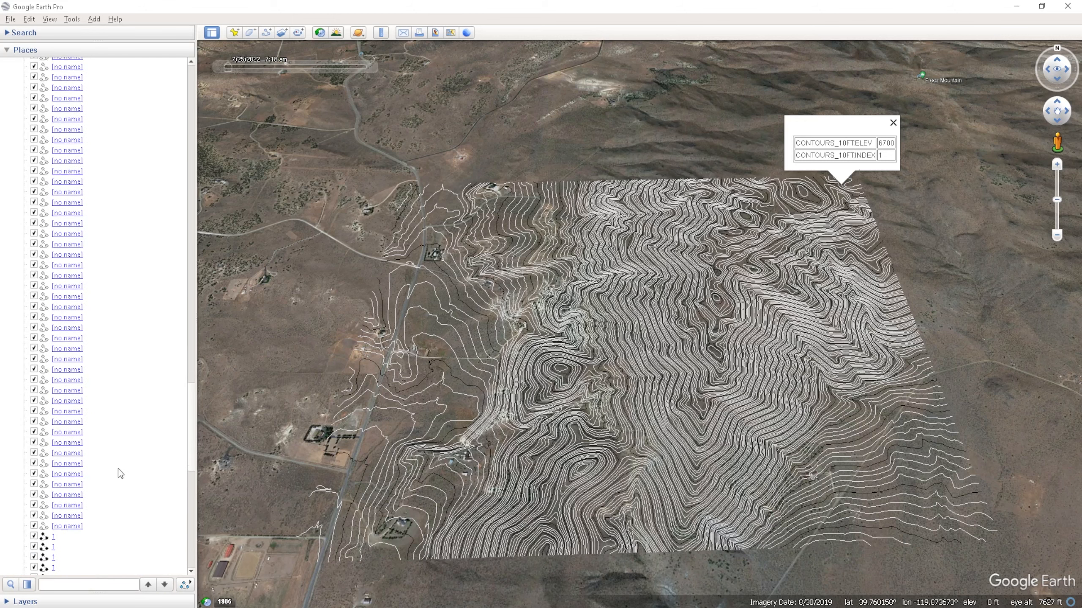
pyautogui.keyDown('shift'); pyautogui.click(70, 419); pyautogui.keyUp('shift')
pyautogui.scroll(-12, 91, 441)
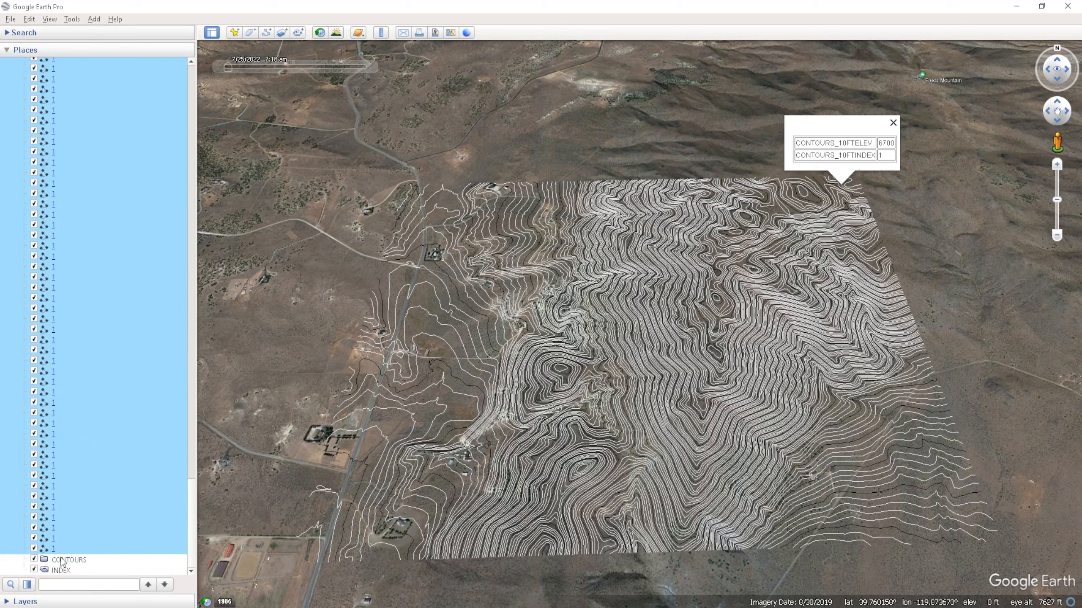
pyautogui.moveTo(65, 570); pyautogui.dragTo(66, 570)
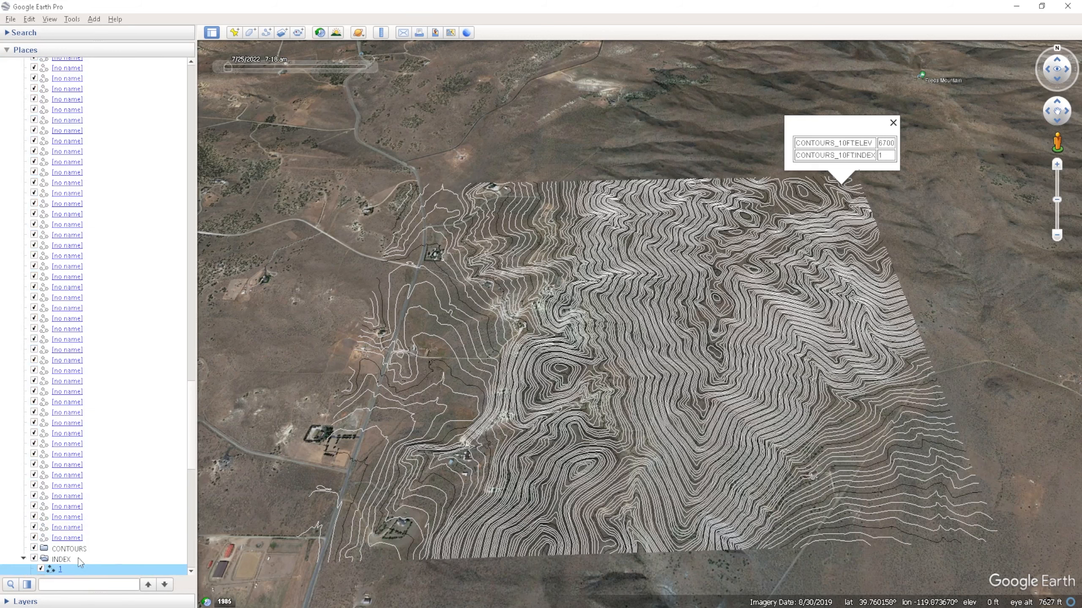
# - Move all the unnamed contours into the CONTOURS folder and collapse both the CONTOURS and INDEX folders
pyautogui.scroll(15, 106, 541)
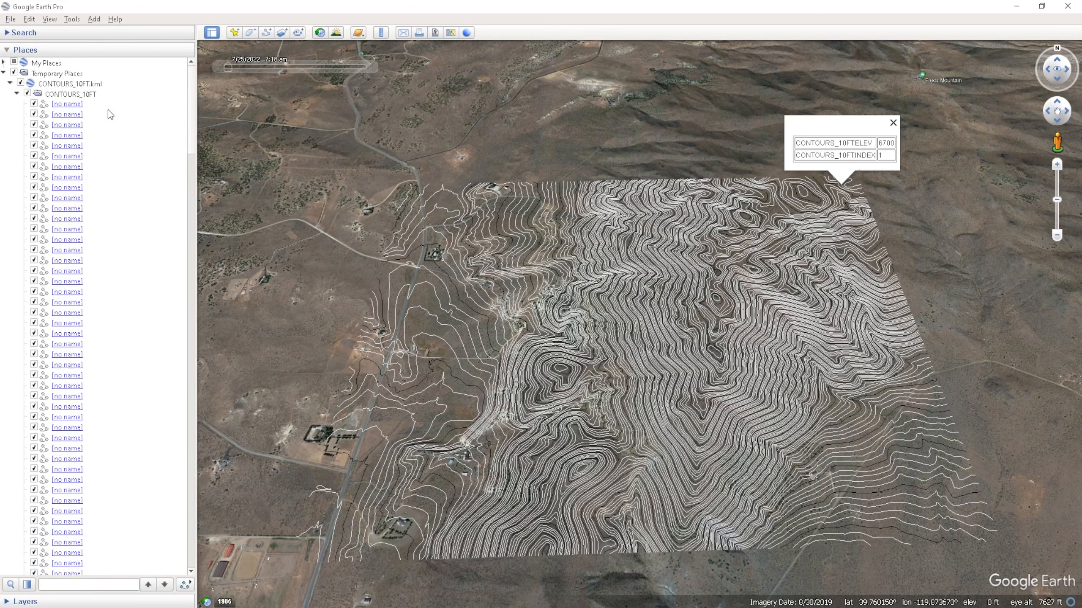
pyautogui.keyDown('shift'); pyautogui.click(108, 108); pyautogui.keyUp('shift')
pyautogui.scroll(-20, 129, 187)
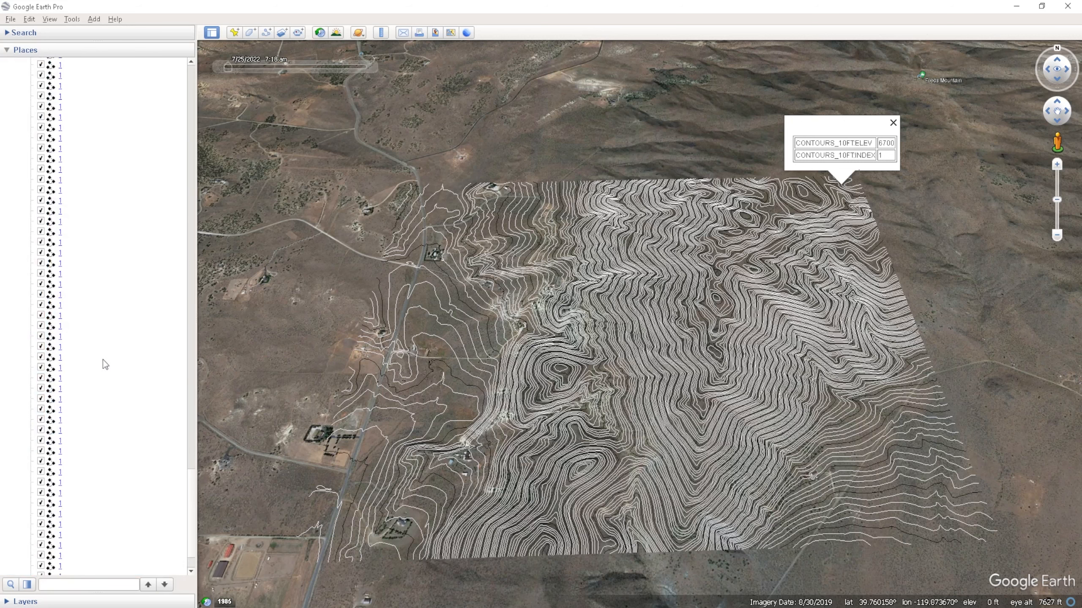
pyautogui.scroll(2, 104, 360)
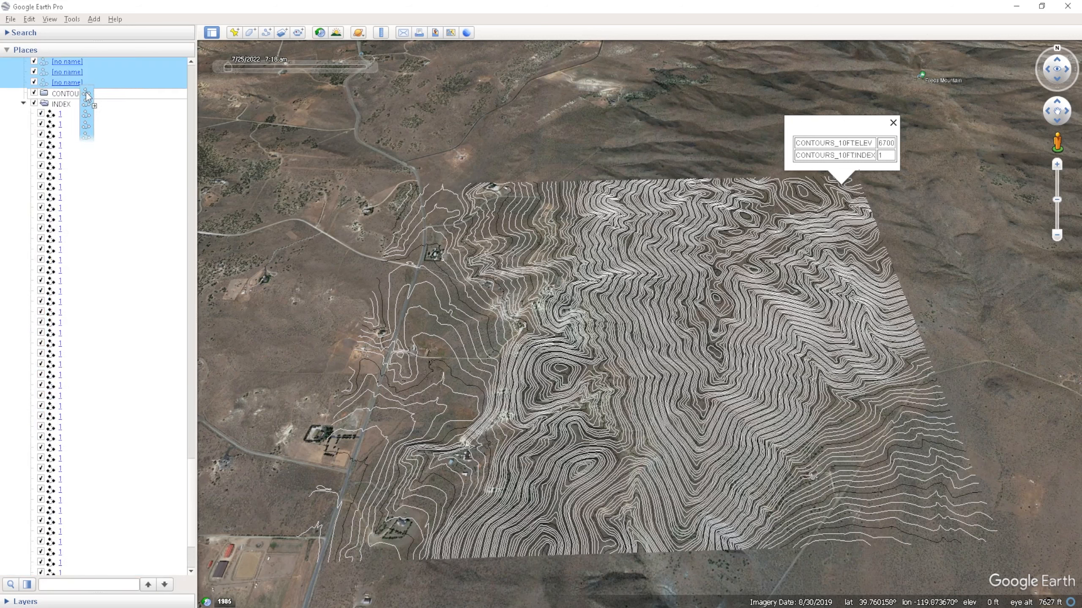
pyautogui.scroll(20, 105, 129)
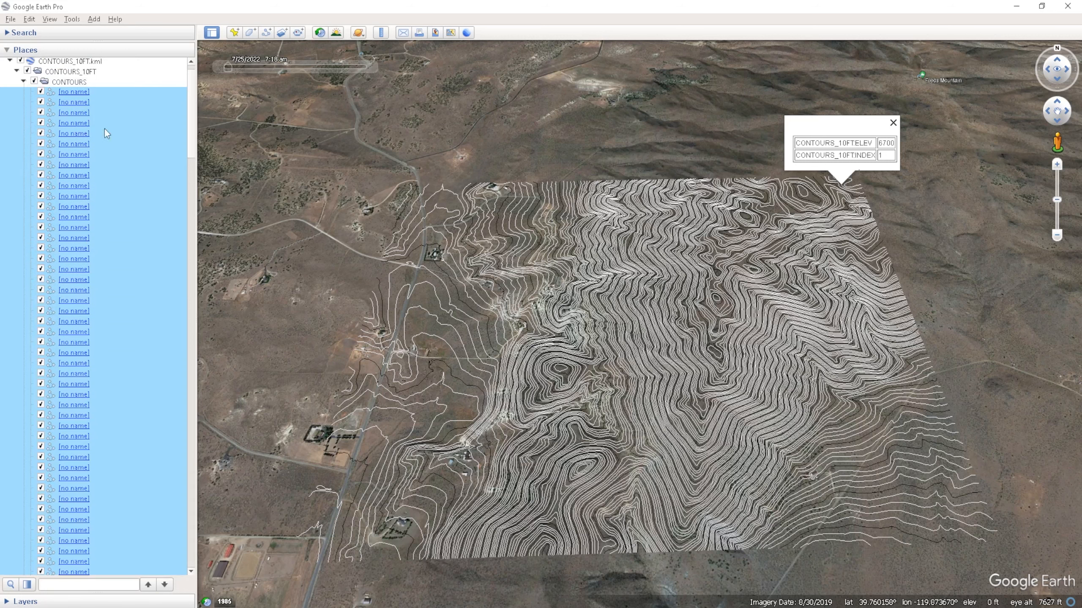
pyautogui.click(24, 82)
pyautogui.click(23, 93)
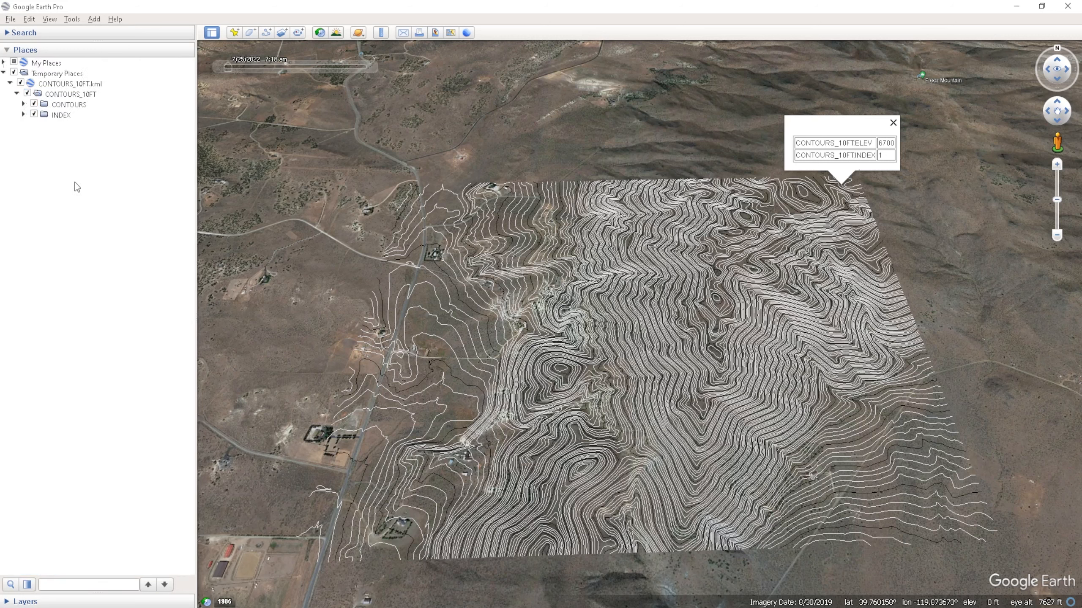
# - Open the INDEX folder's properties and make all its contours share one style
pyautogui.rightClick(63, 115)
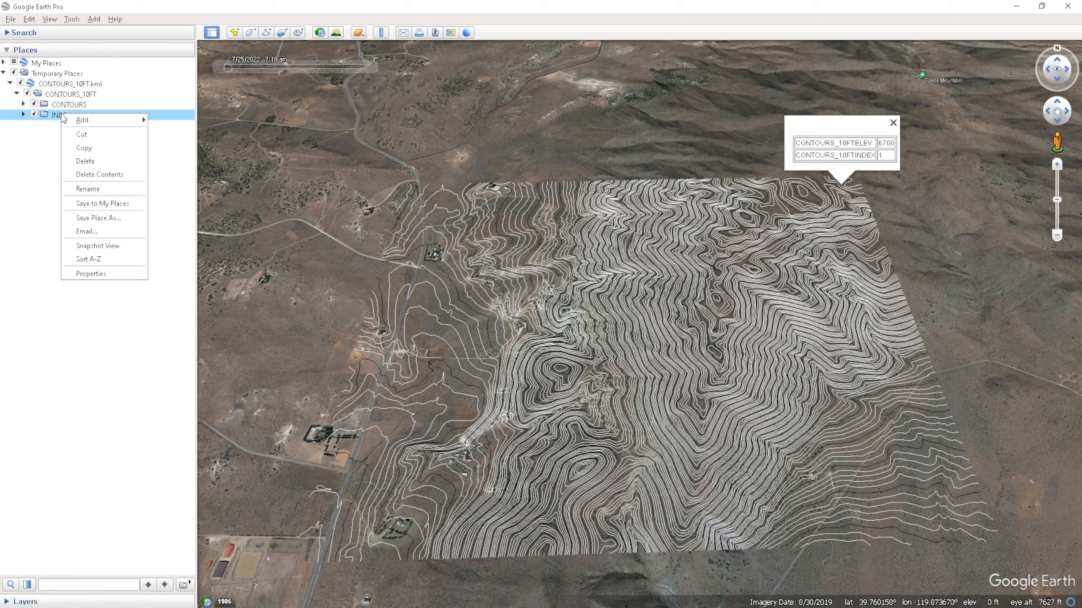
pyautogui.click(105, 275)
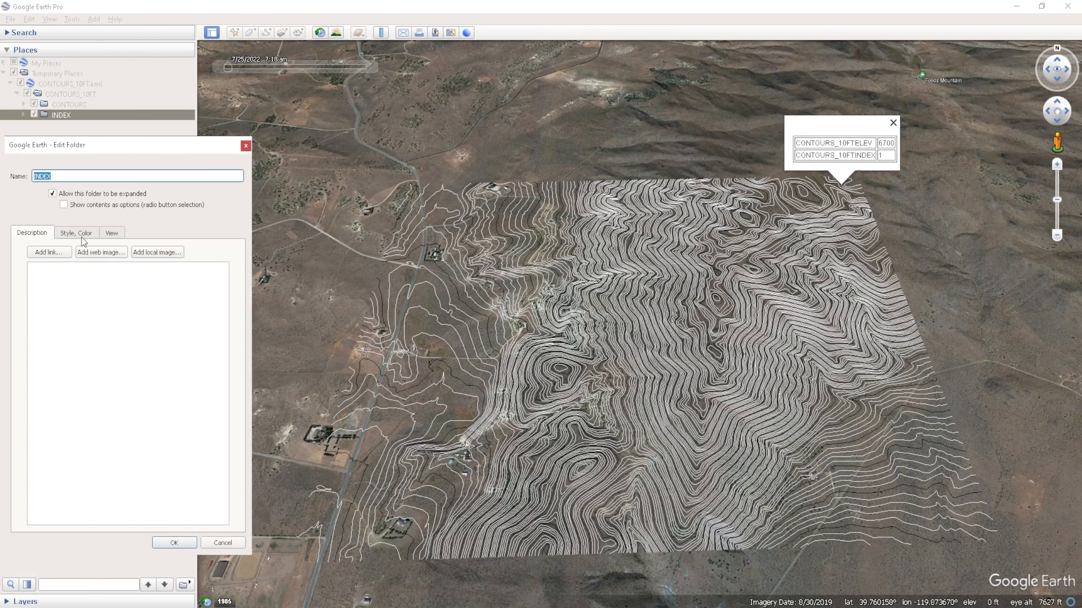
pyautogui.click(80, 237)
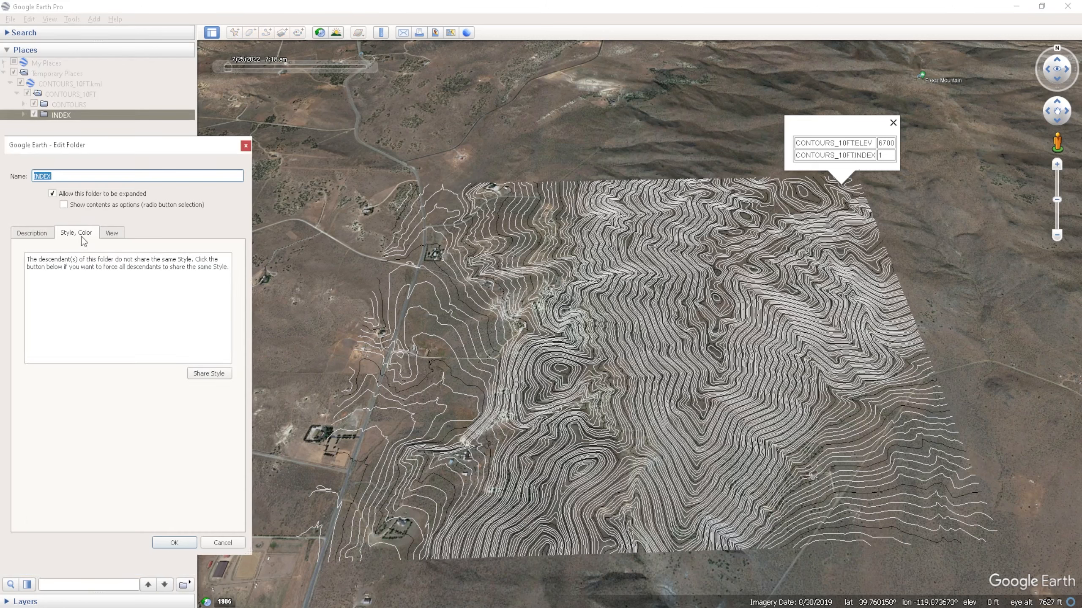
pyautogui.click(202, 374)
# - Set the INDEX folder's lines to 100% opacity, width 2.5 and red, and apply the changes
pyautogui.press('Tab')
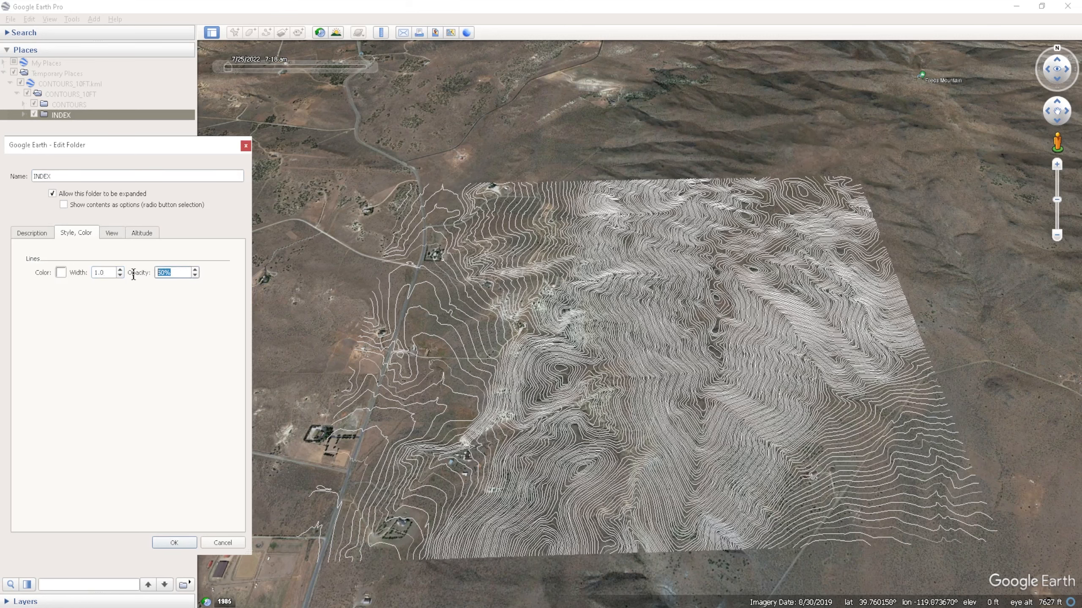
pyautogui.write('100')
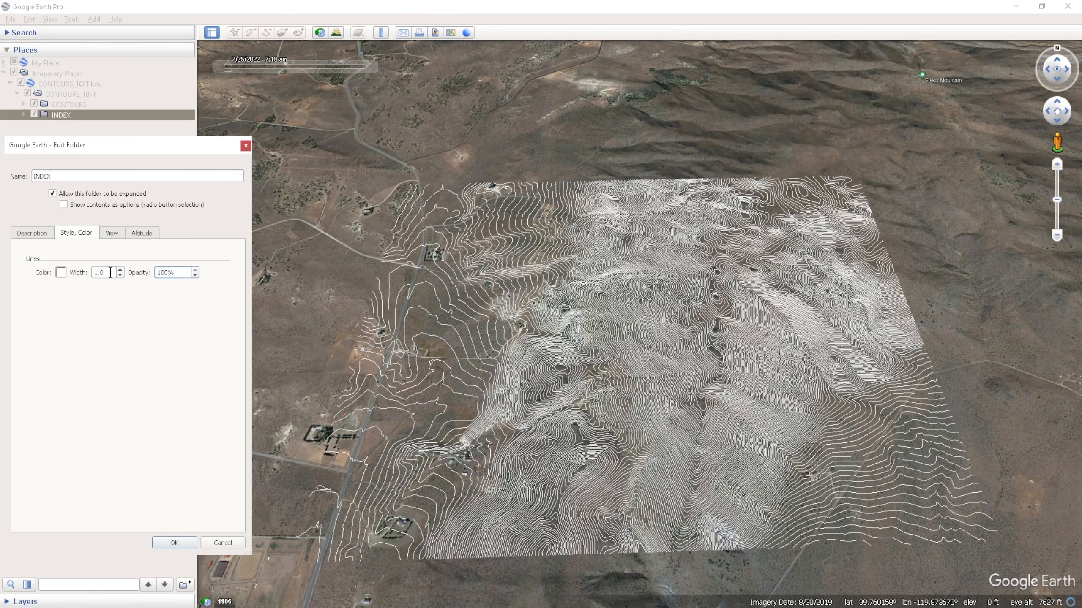
pyautogui.moveTo(110, 273); pyautogui.dragTo(96, 273)
pyautogui.write('2')
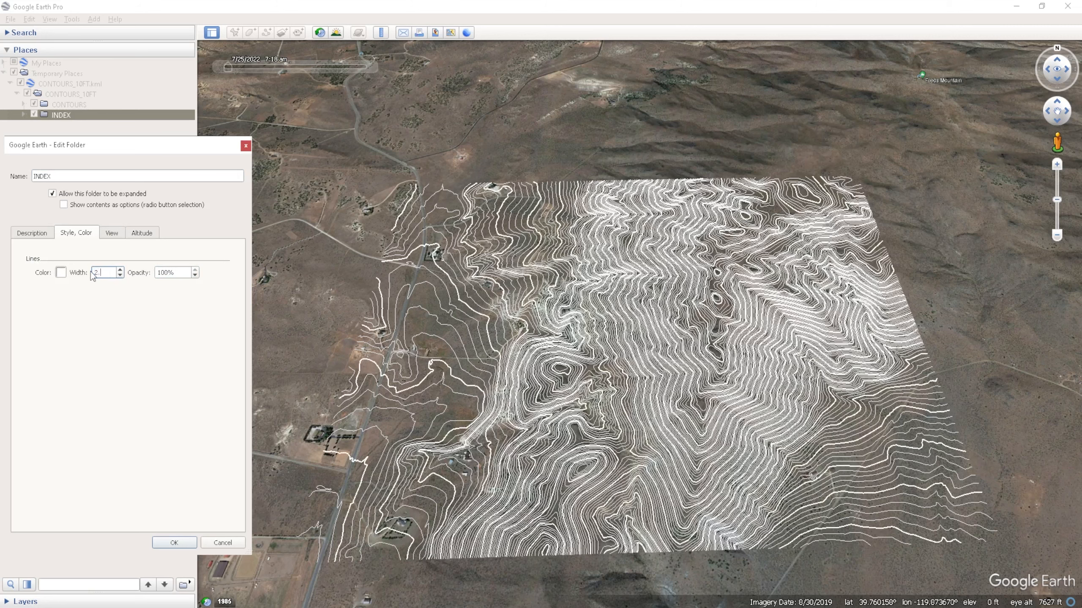
pyautogui.write('.')
pyautogui.click(60, 272)
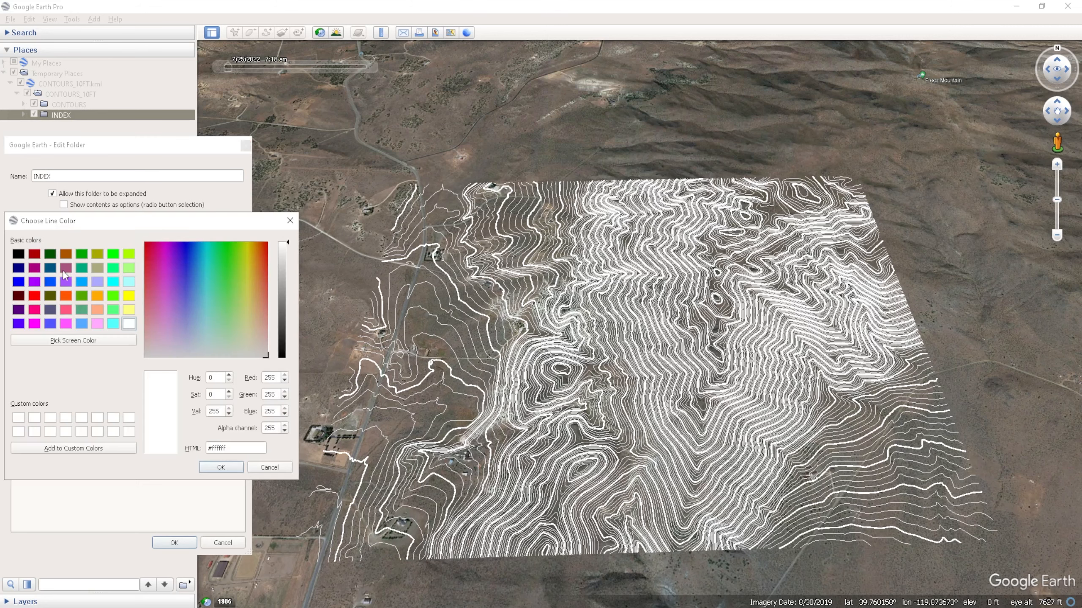
pyautogui.click(35, 296)
pyautogui.click(220, 467)
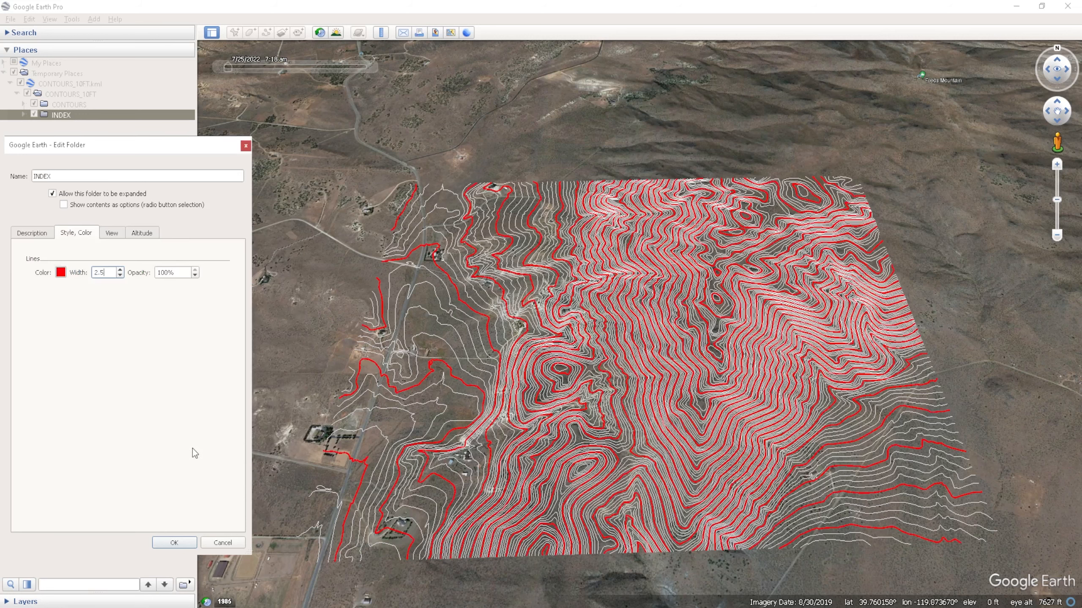
pyautogui.click(167, 544)
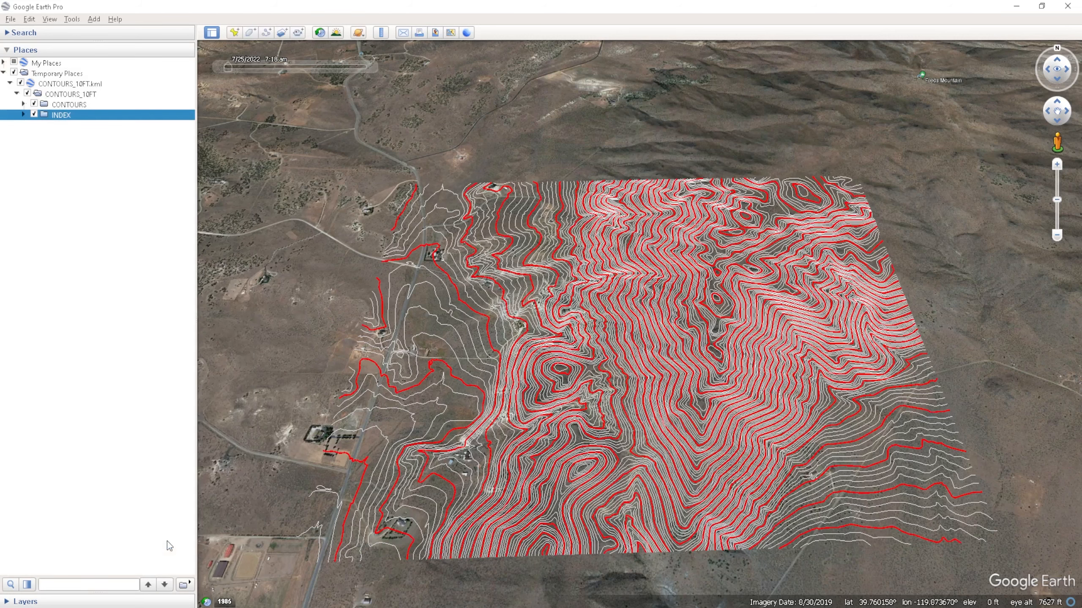
# - Open the CONTOURS folder's properties and make all its contours share one style
pyautogui.click(73, 106)
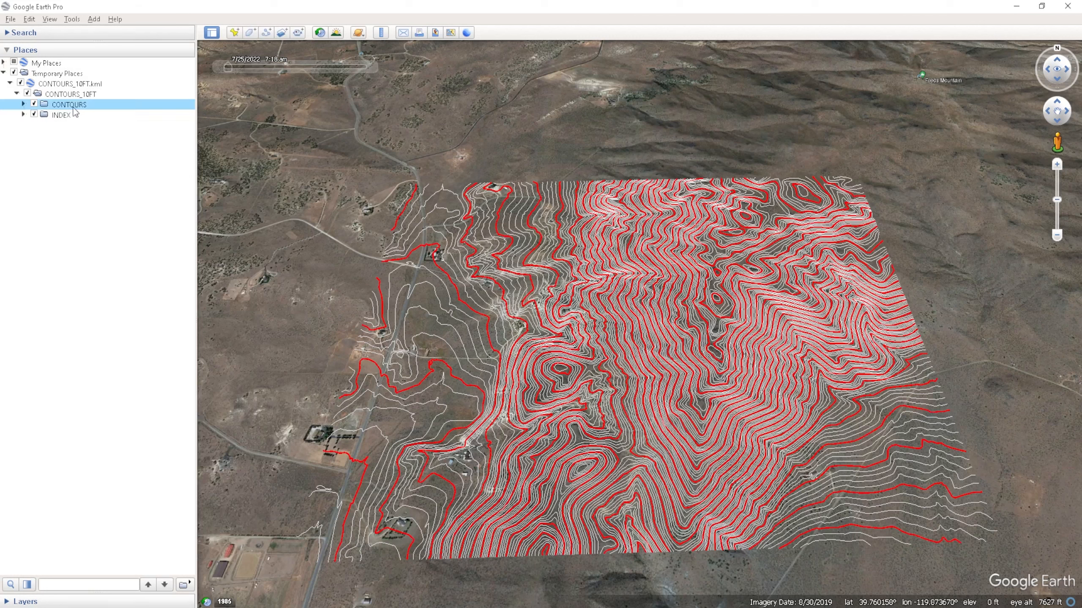
pyautogui.rightClick(69, 108)
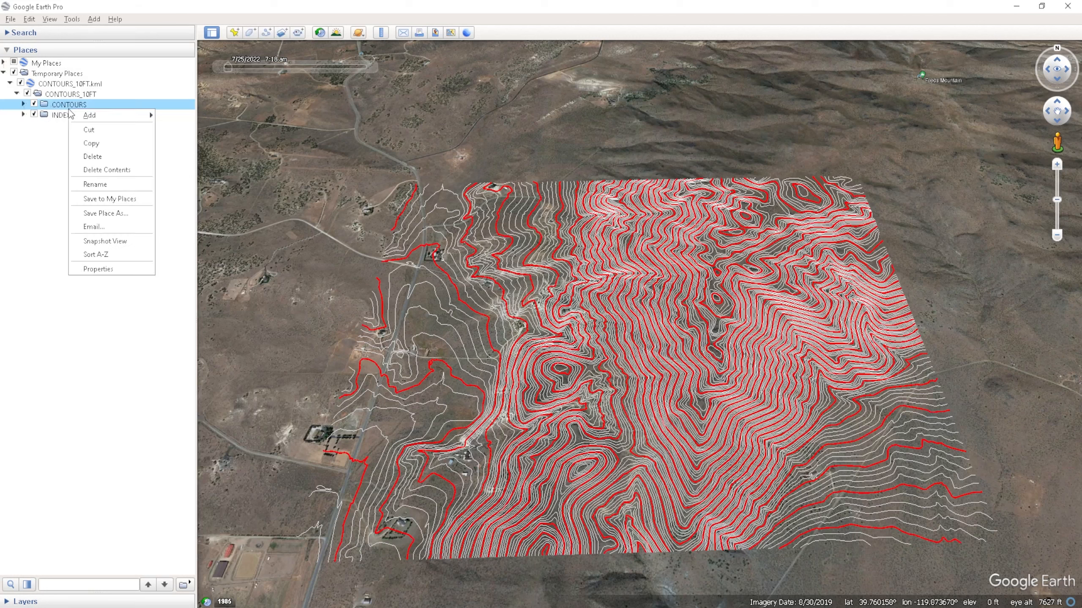
pyautogui.click(115, 264)
pyautogui.click(83, 235)
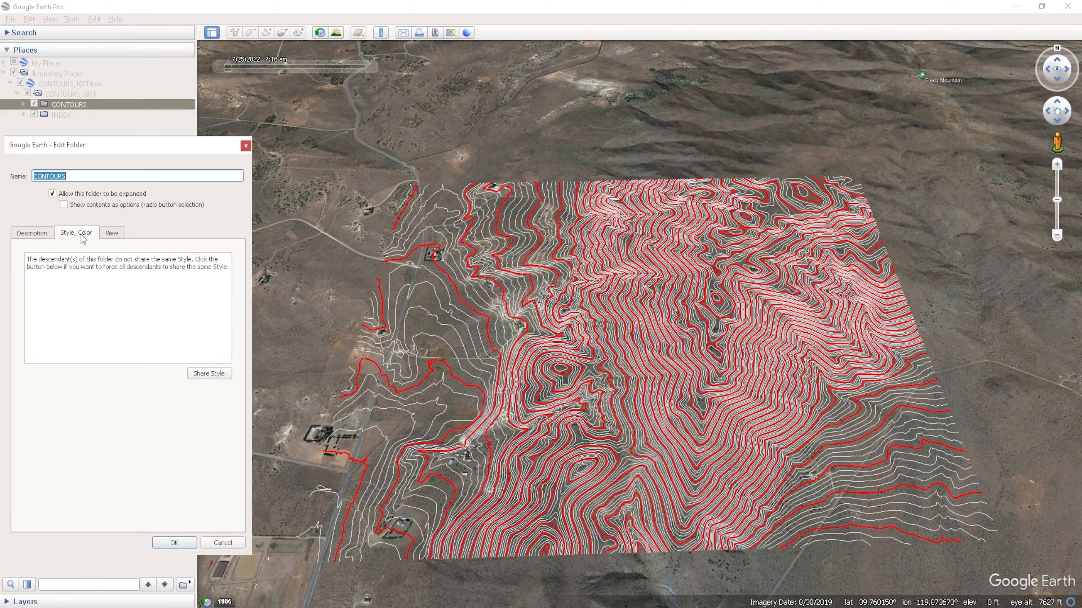
pyautogui.click(207, 374)
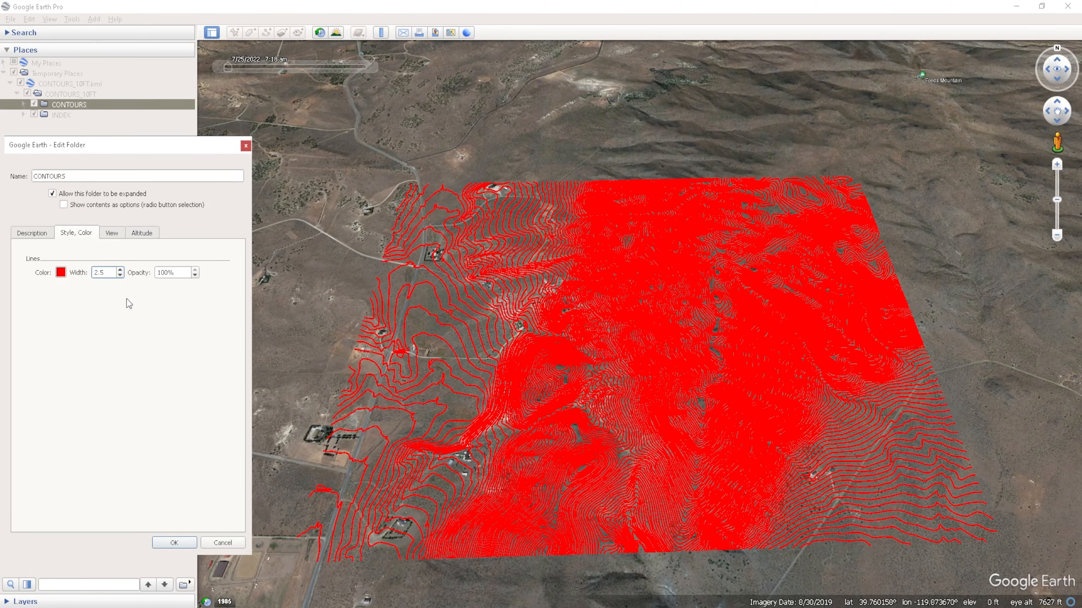
# - Set the CONTOURS folder's lines to white, width 1.0 and 50% opacity, and apply the changes
pyautogui.click(61, 279)
pyautogui.click(117, 320)
pyautogui.click(223, 467)
pyautogui.moveTo(110, 273); pyautogui.dragTo(70, 286)
pyautogui.write('1')
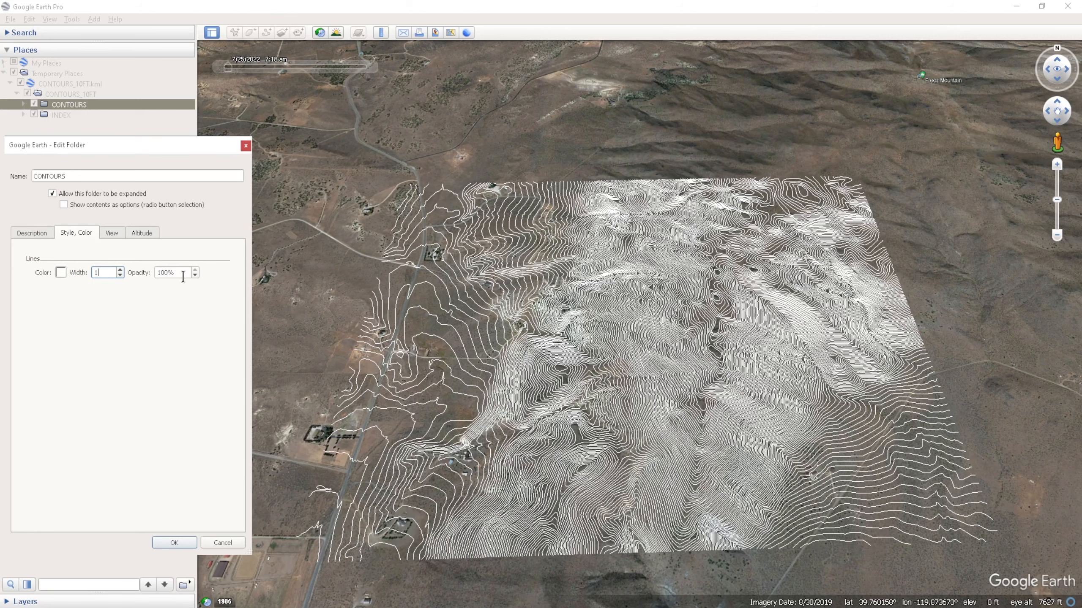
pyautogui.moveTo(165, 275); pyautogui.dragTo(146, 274)
pyautogui.write('5')
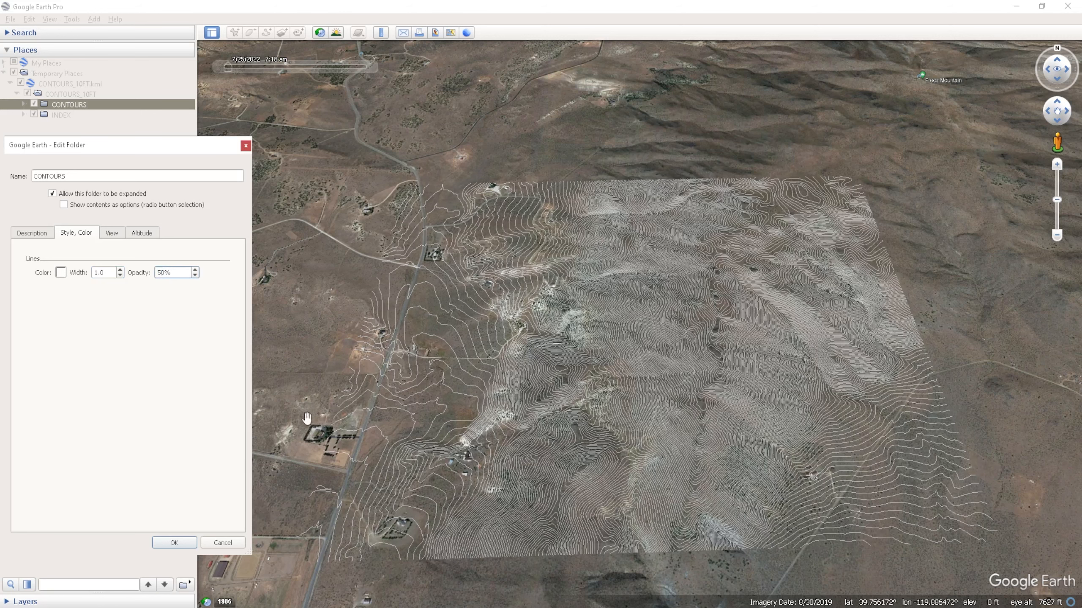
pyautogui.click(174, 544)
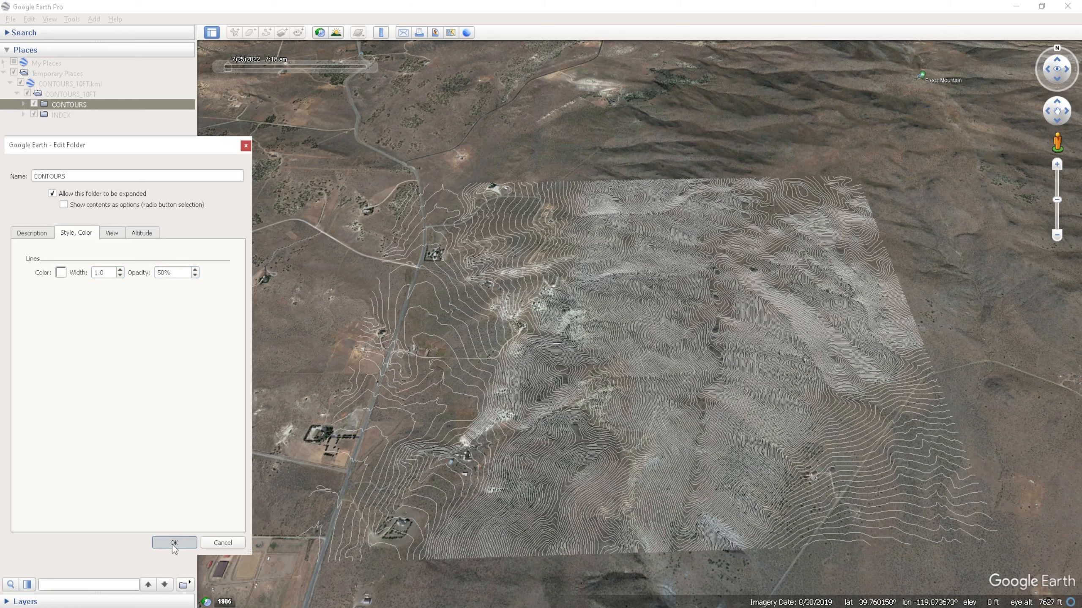
# - Reopen the INDEX folder's style properties and set its line color to red
pyautogui.rightClick(56, 116)
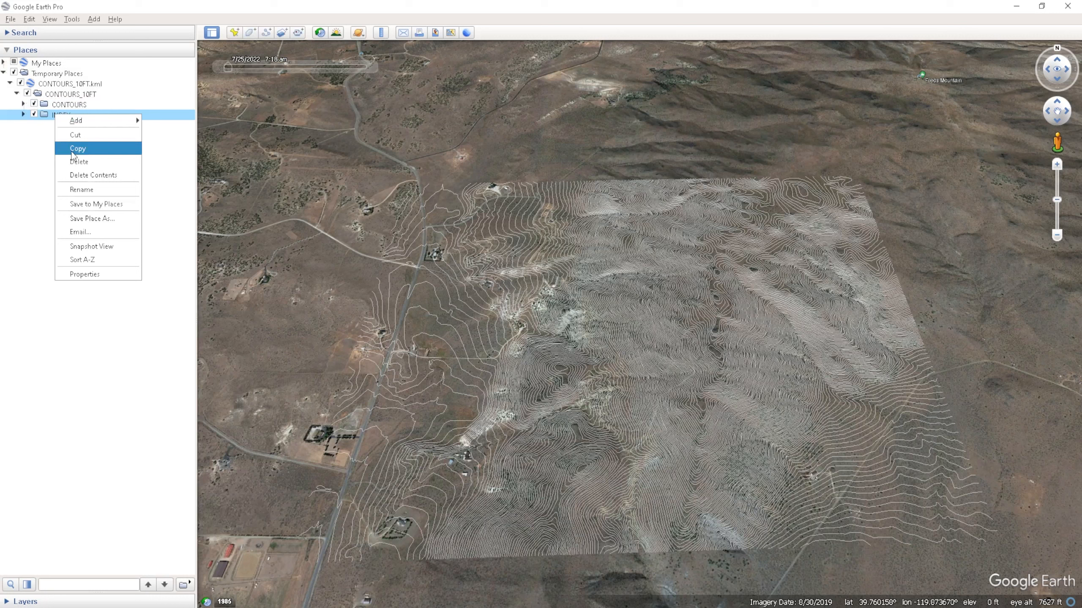
pyautogui.click(83, 275)
pyautogui.click(77, 234)
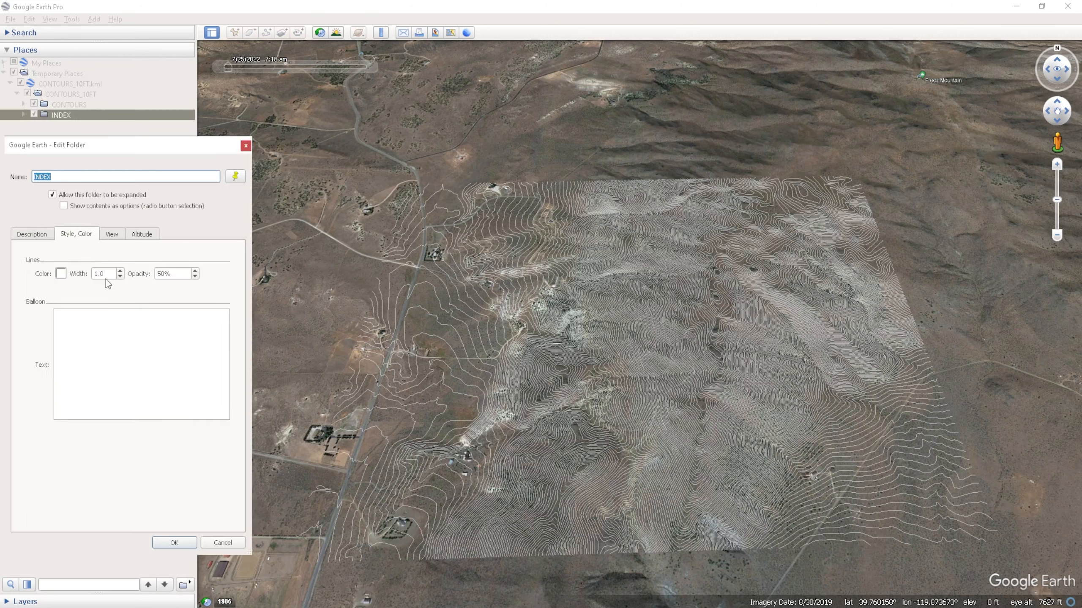
pyautogui.click(61, 274)
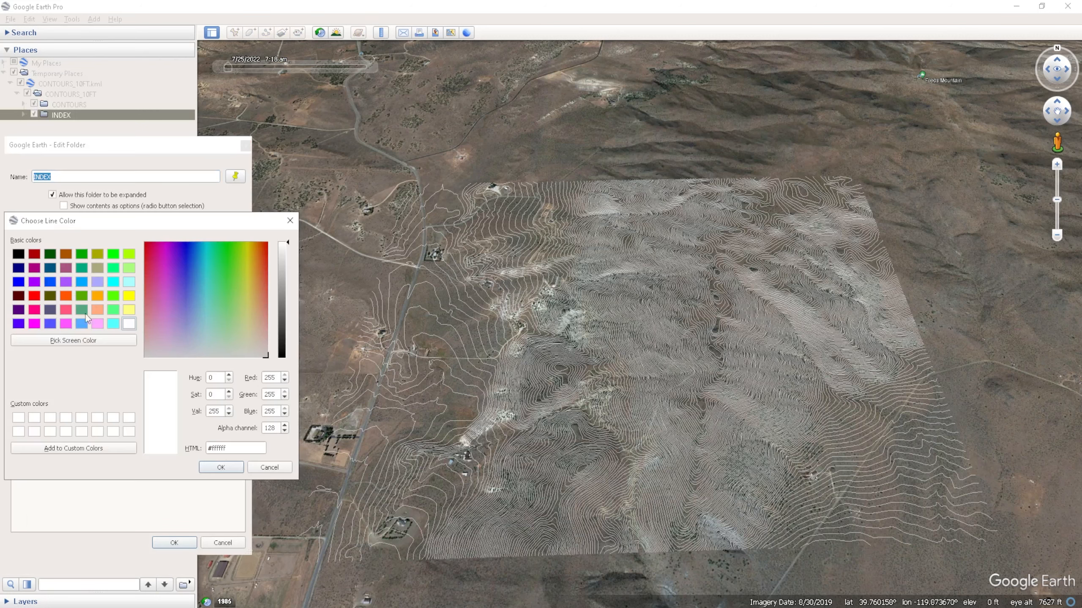
pyautogui.click(35, 297)
pyautogui.click(221, 467)
# - Set the INDEX line width to 2.5 and opacity to 100%, and apply the changes
pyautogui.moveTo(99, 274); pyautogui.dragTo(93, 275)
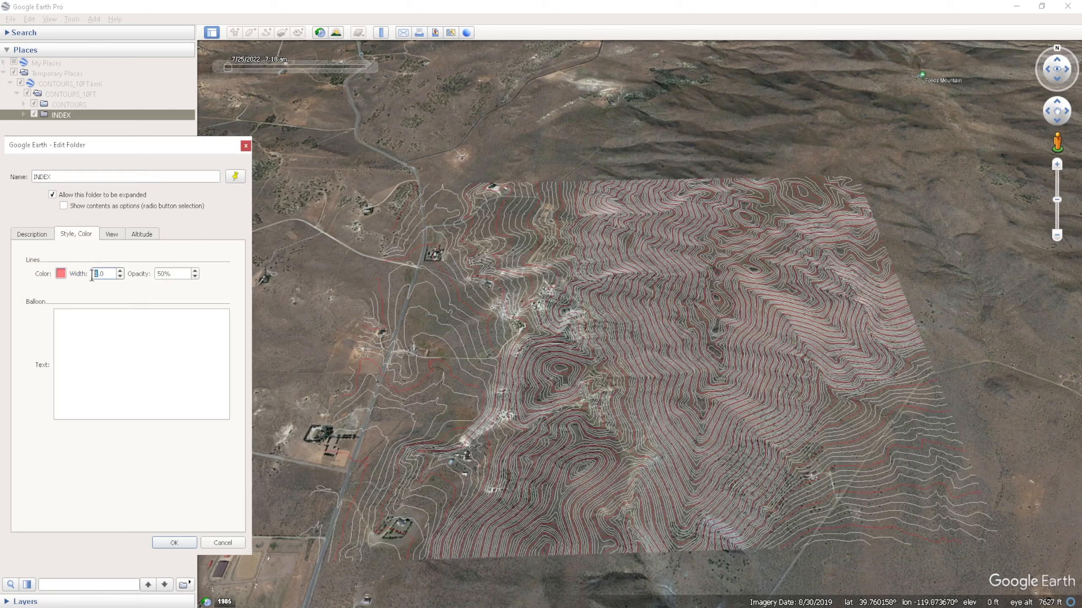
pyautogui.write('2.')
pyautogui.write('5')
pyautogui.press('Tab')
pyautogui.write('100')
pyautogui.click(176, 543)
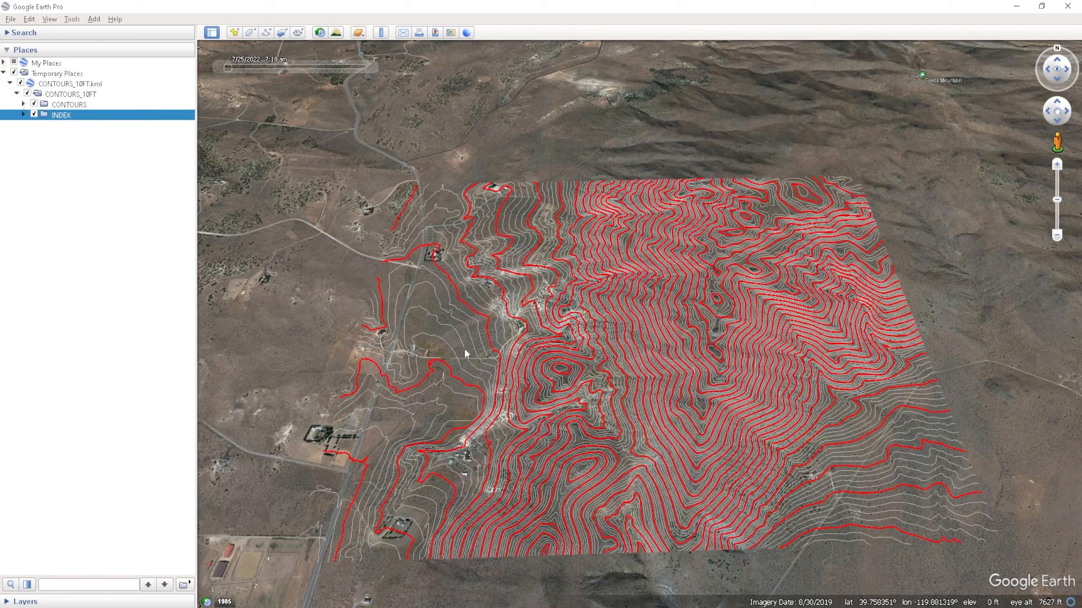
# - Examine the restyled index and regular contours on the terrain from a rotated, closer view
pyautogui.moveTo(468, 358)
pyautogui.mouseDown(button='middle')
pyautogui.moveTo(544, 316)
pyautogui.moveTo(516, 273)
pyautogui.mouseUp(button='middle')
pyautogui.moveTo(516, 273); pyautogui.dragTo(616, 264)
pyautogui.scroll(3, 544, 241)
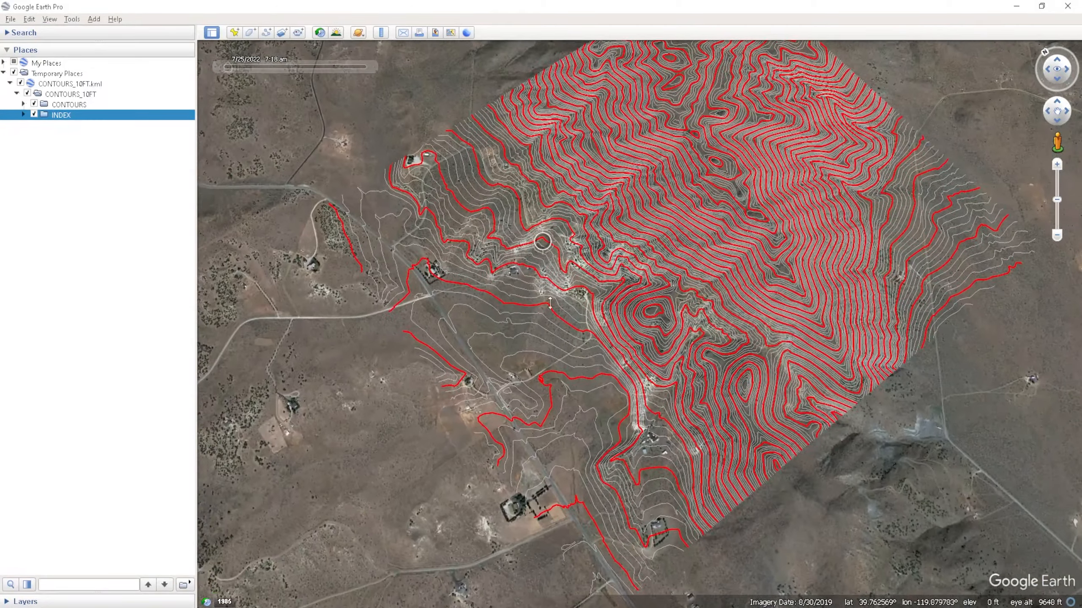
pyautogui.moveTo(555, 306); pyautogui.dragTo(520, 252)
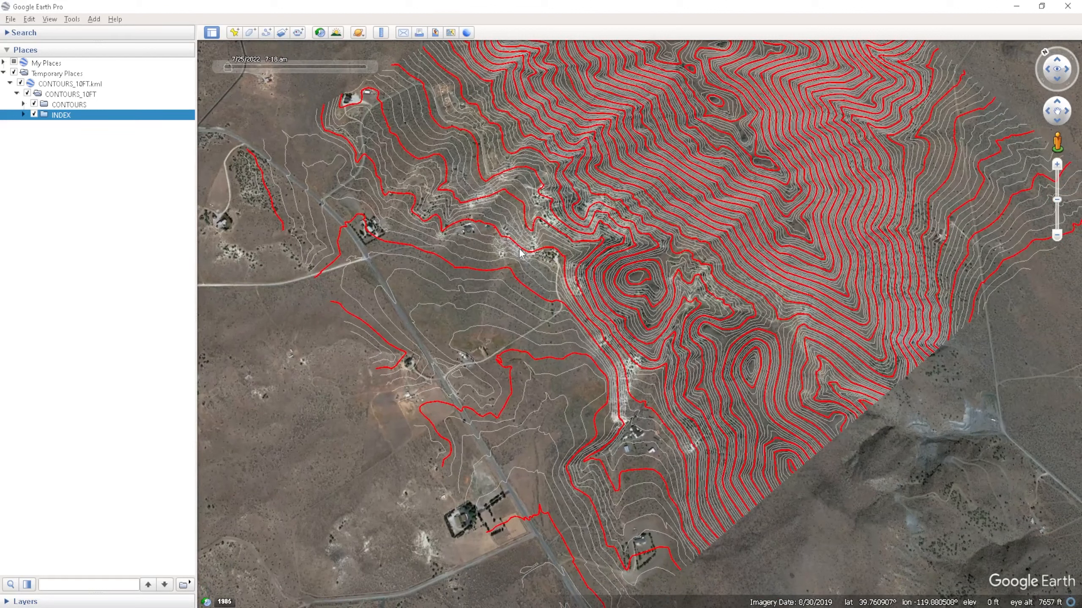